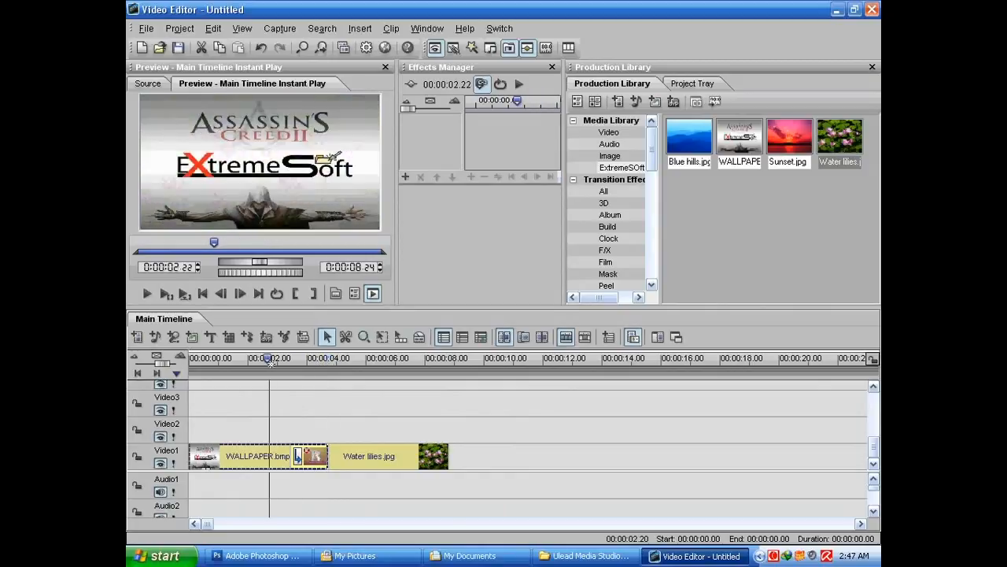
left_click(364, 459)
left_click(237, 455)
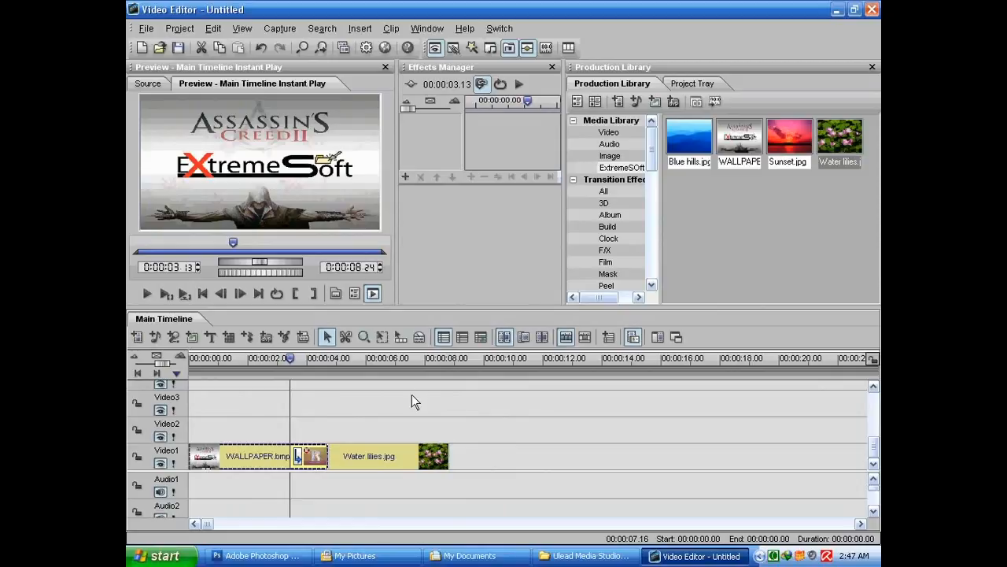
left_click_drag(653, 172, 653, 149)
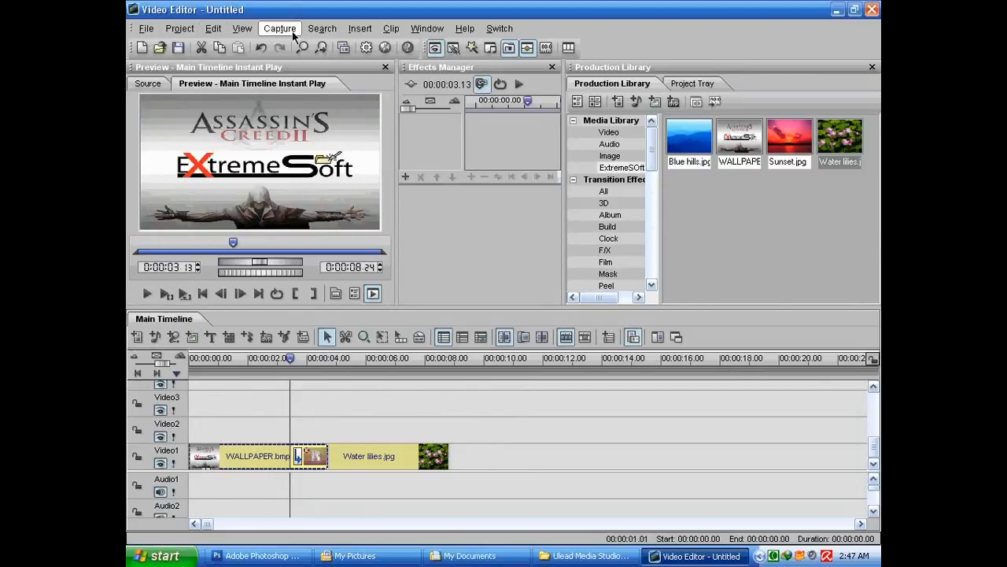
Insert a title clip and enter the title text ExtremeSoft
left_click(360, 28)
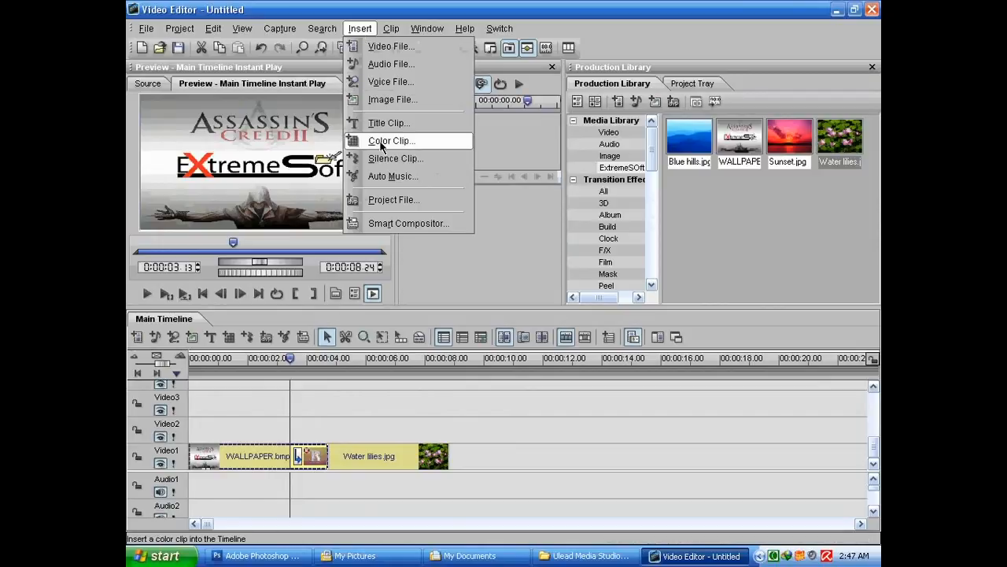
left_click(212, 342)
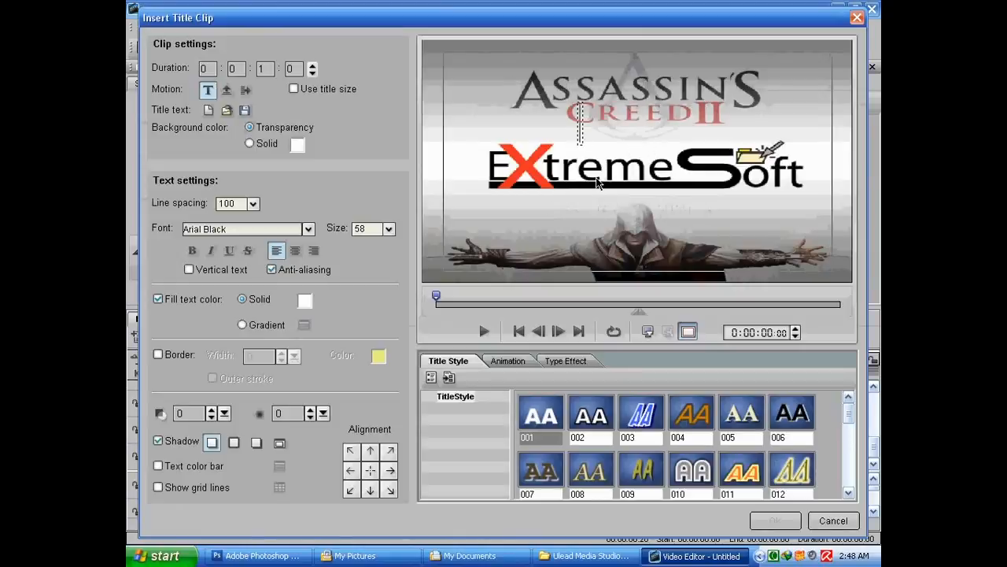
type("E")
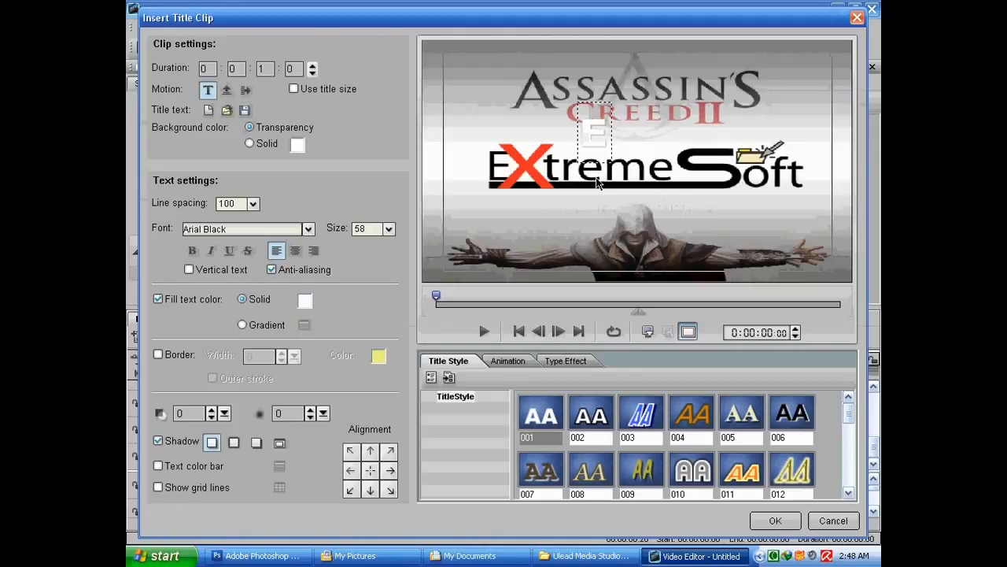
type("xtremeSOft")
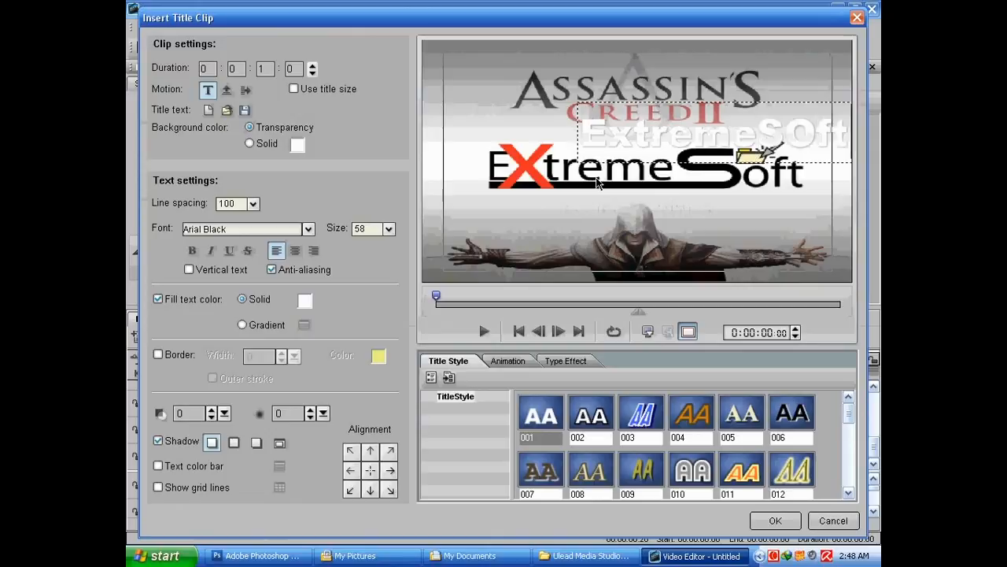
key("BackSpace")
key("BackSpace")
key("BackSpace")
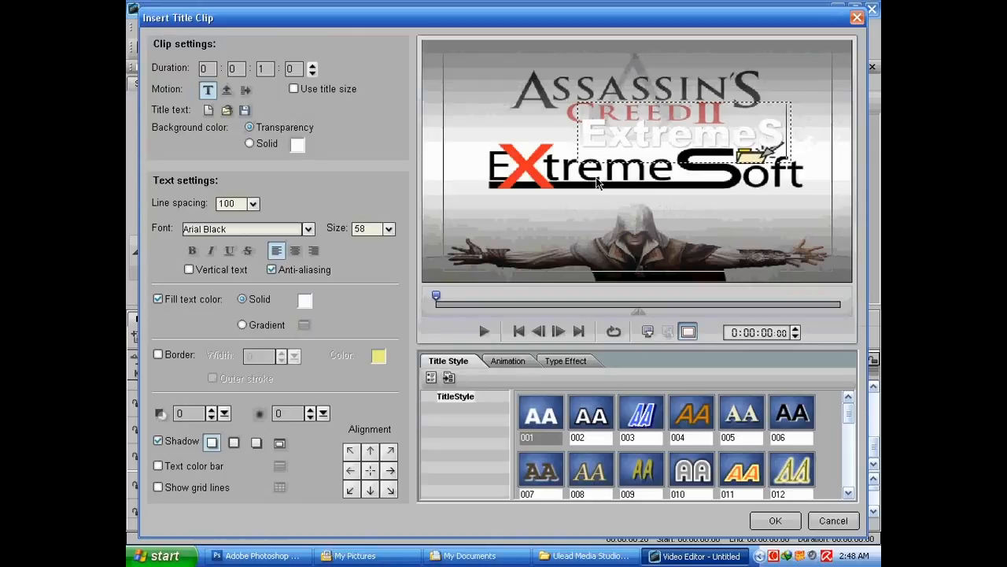
type("oft")
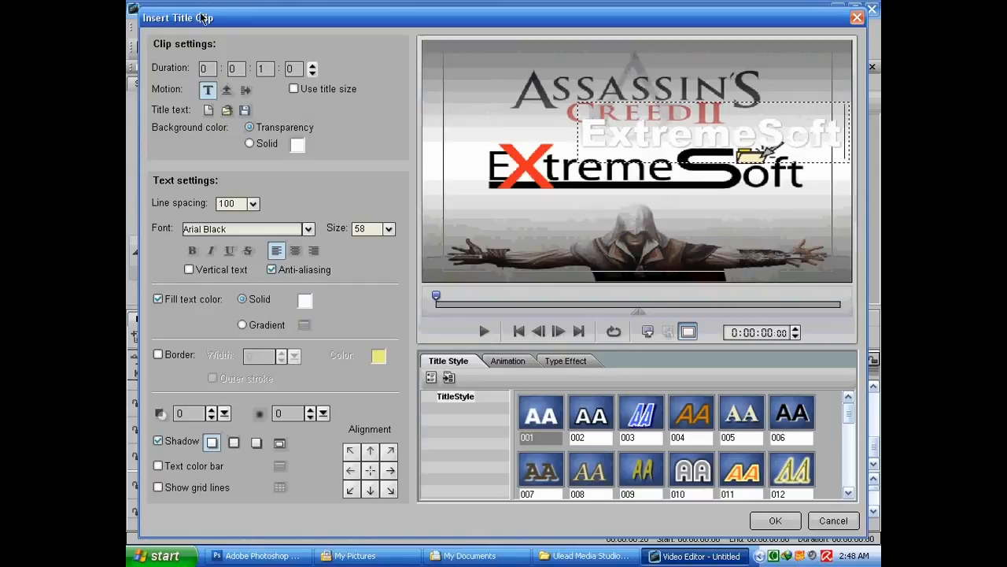
Move the title text just below the ExtremeSoft logo and apply title style 011 to it
left_click(663, 151)
left_click_drag(656, 136, 600, 215)
left_click(592, 421)
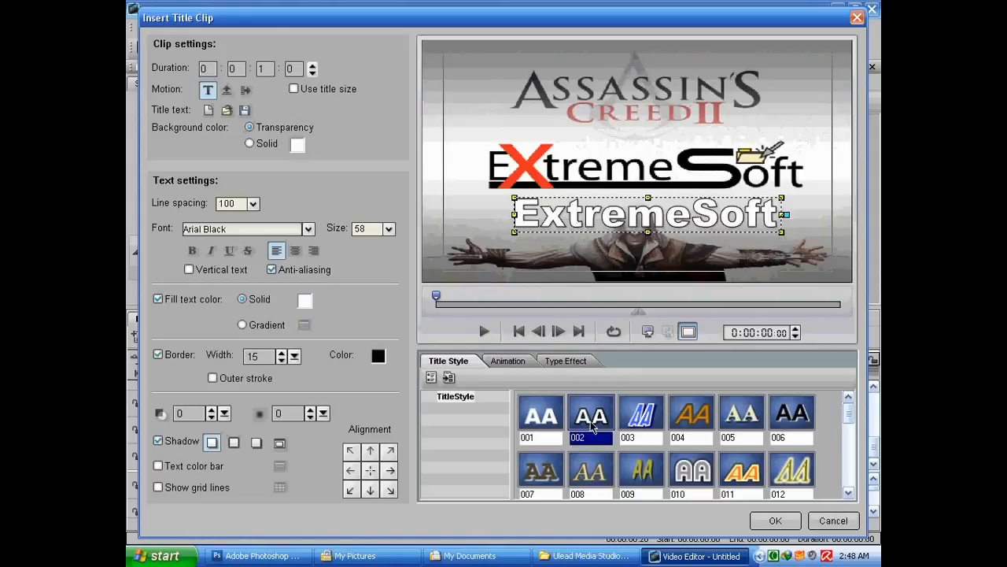
left_click(639, 418)
left_click(686, 419)
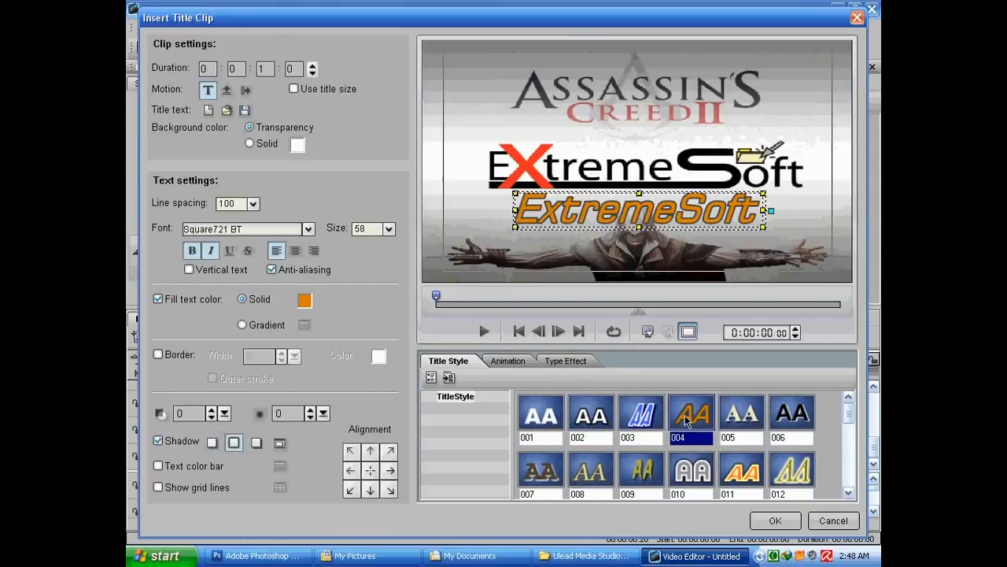
left_click(599, 418)
left_click(641, 417)
left_click(689, 418)
left_click(787, 420)
left_click(791, 465)
left_click(735, 472)
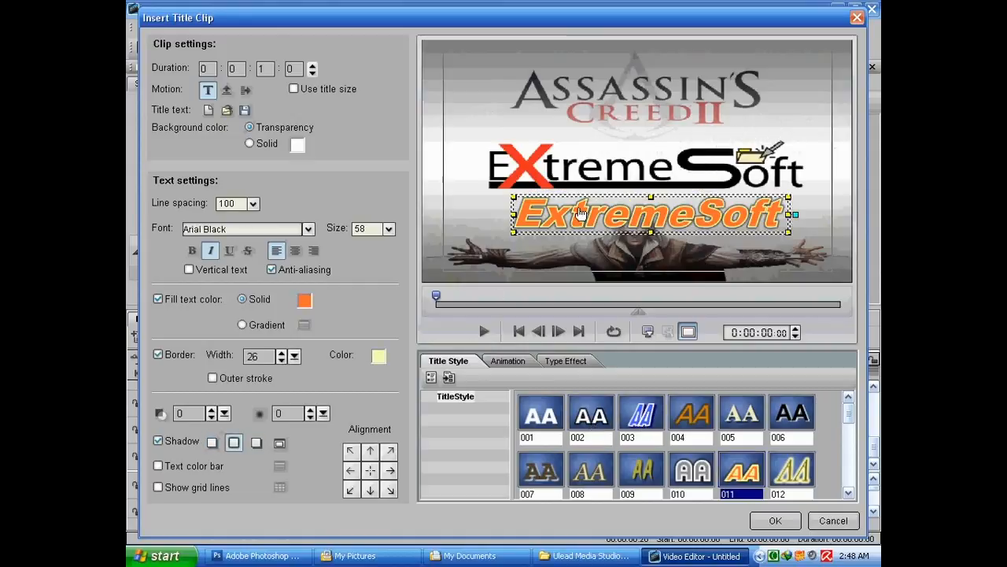
left_click_drag(565, 199, 570, 198)
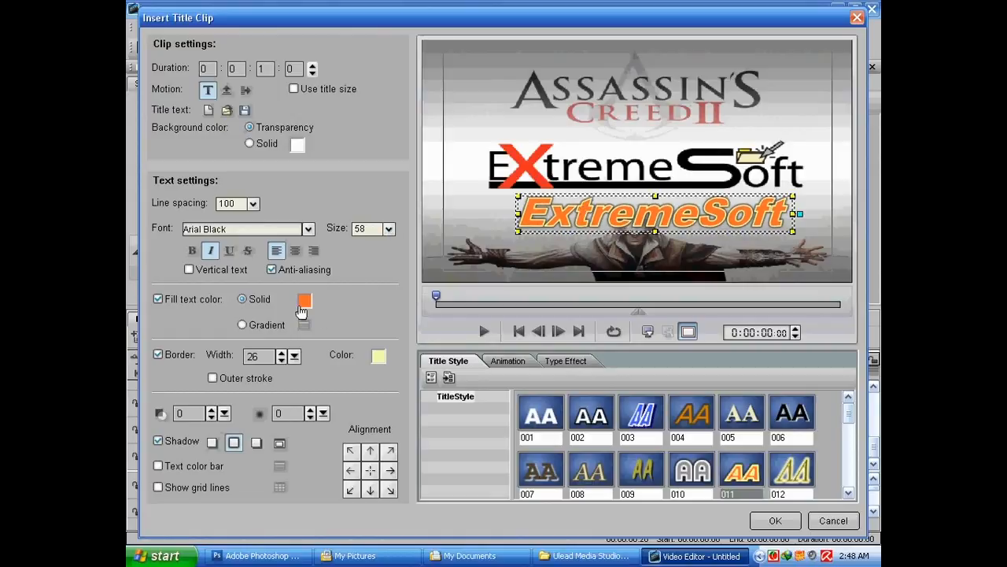
Apply the Fly animation preset 006 to the title and preview it
left_click(508, 360)
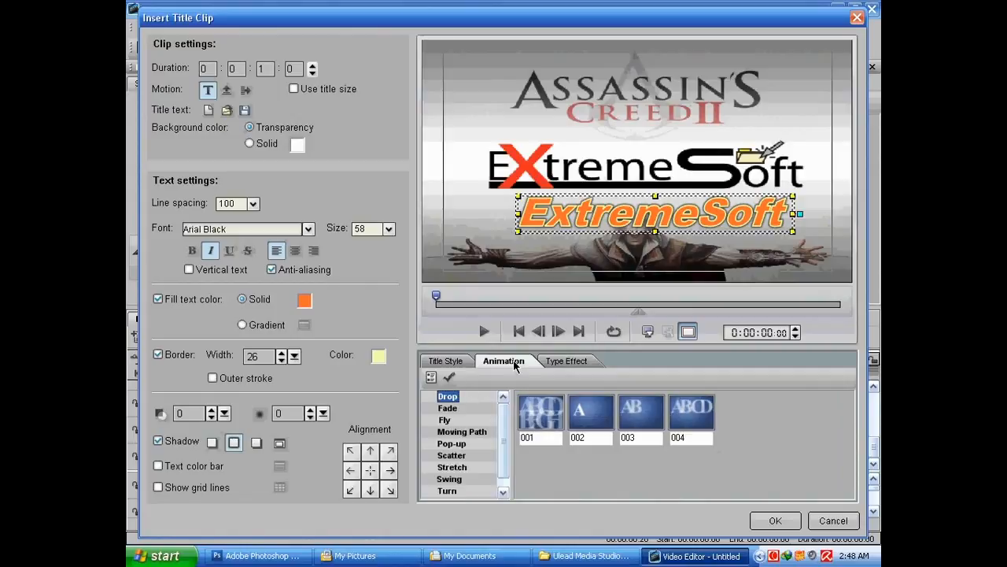
left_click(445, 422)
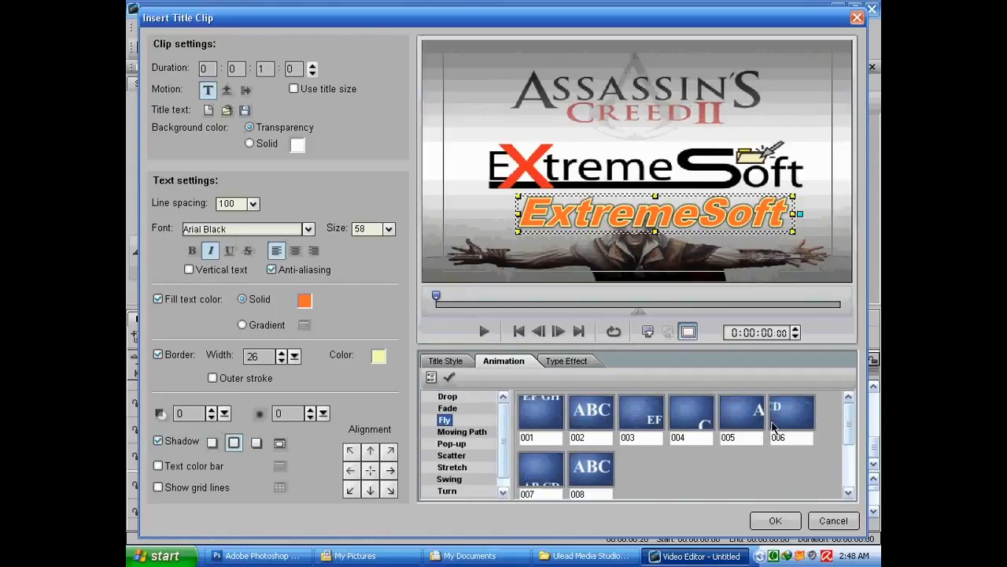
key("Down")
key("Down")
key("Down")
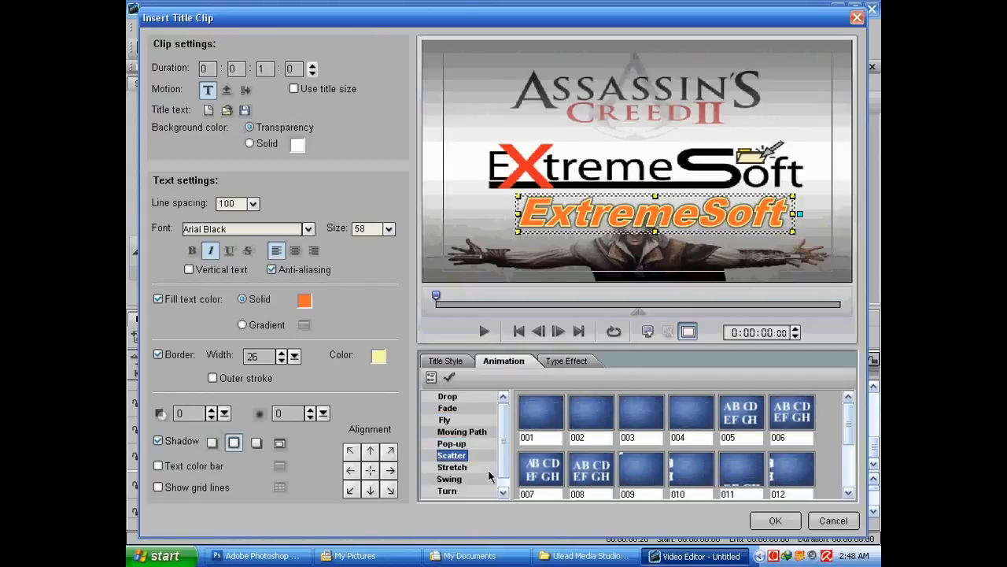
left_click(452, 468)
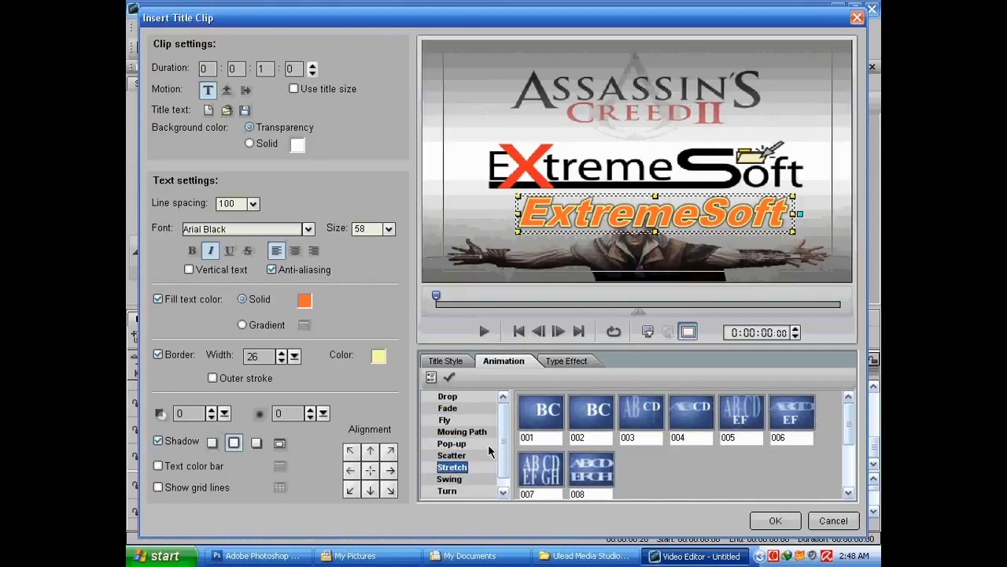
left_click(446, 420)
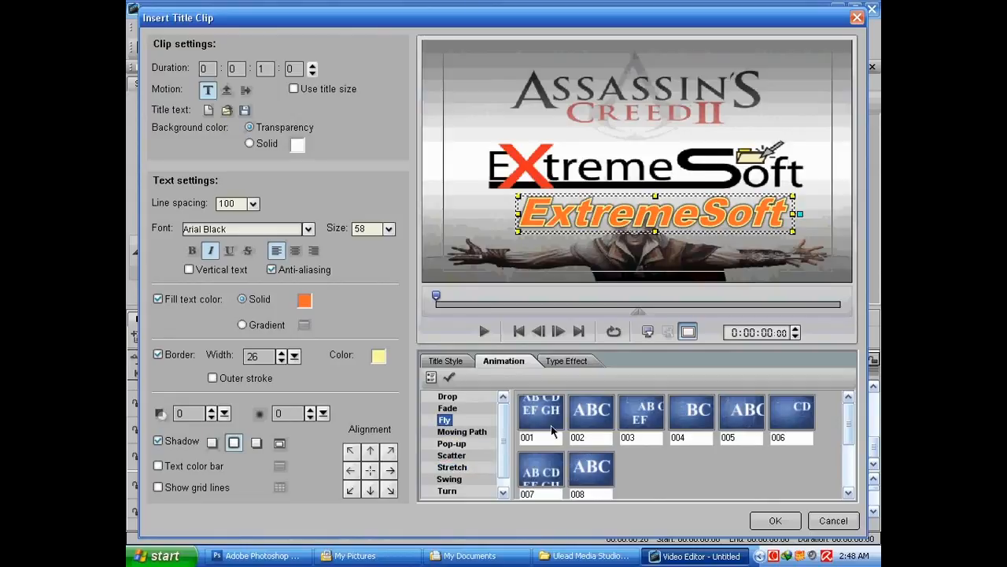
left_click(795, 416)
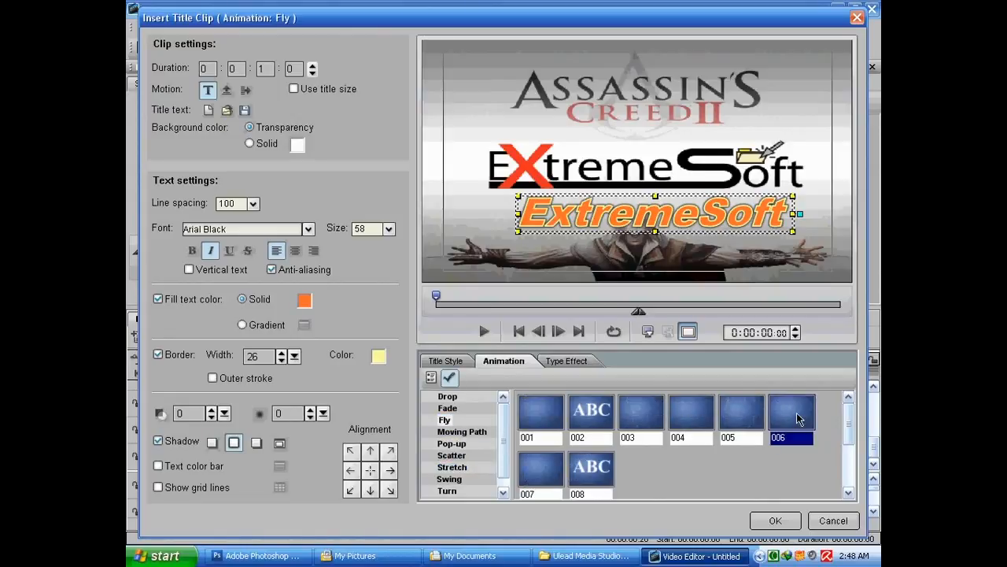
double_click(795, 415)
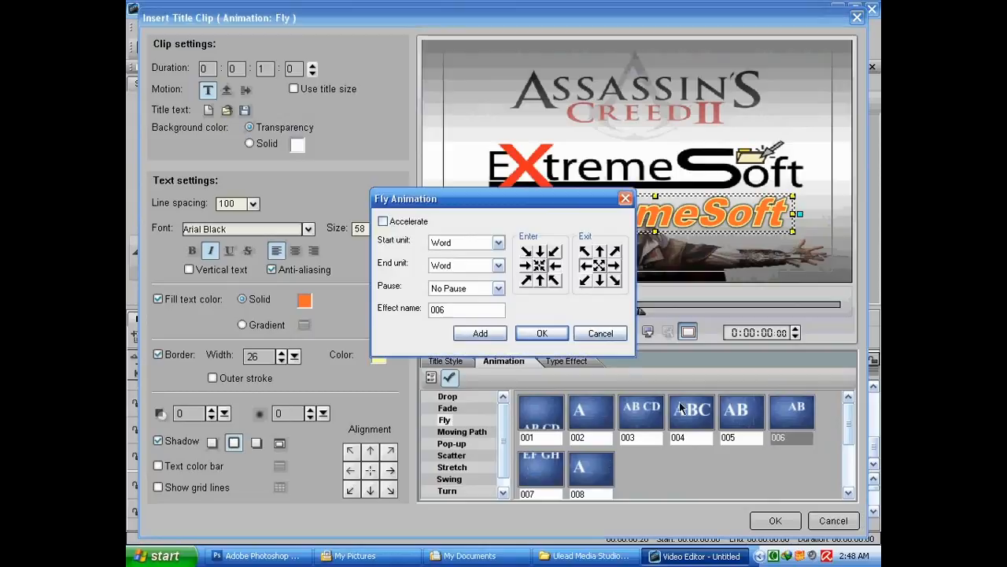
left_click(542, 338)
left_click(483, 331)
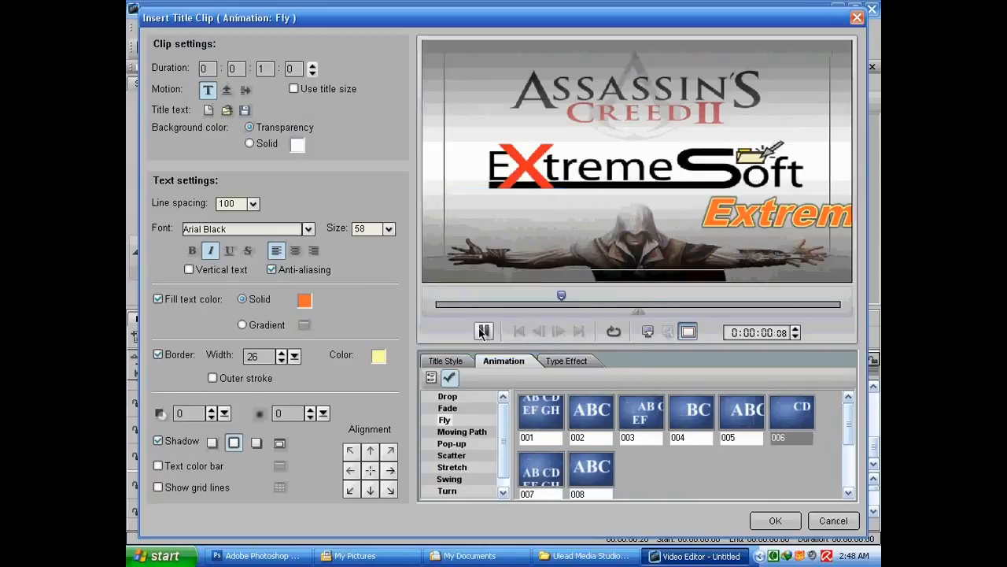
Try Fly animation presets 007 and 002 on the title, previewing the animation
left_click(538, 470)
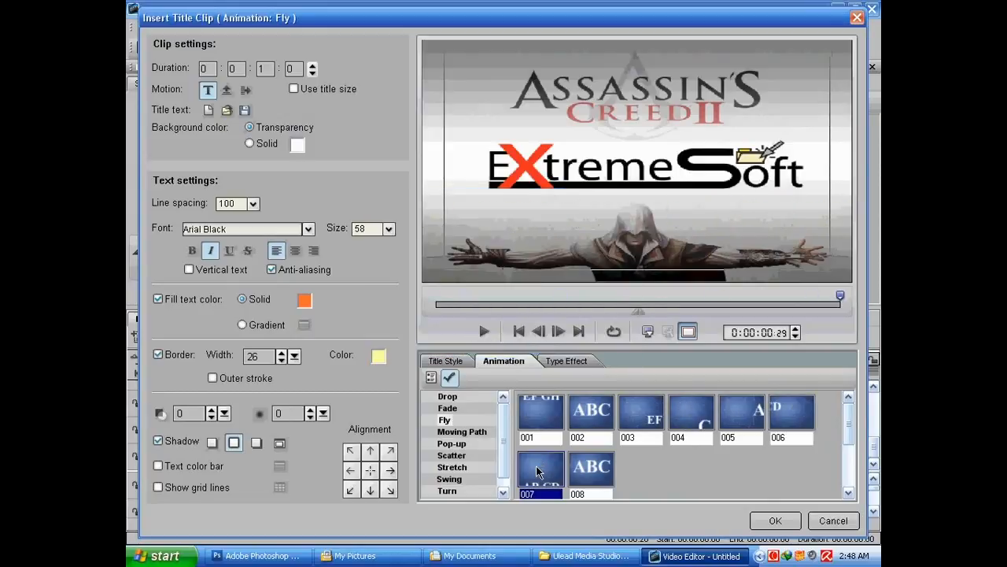
left_click(484, 331)
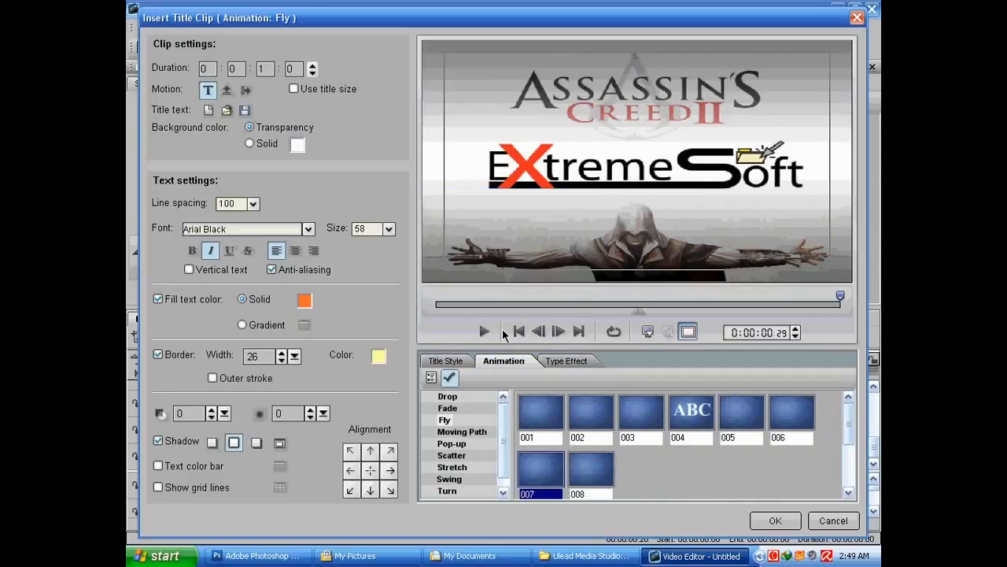
left_click(484, 331)
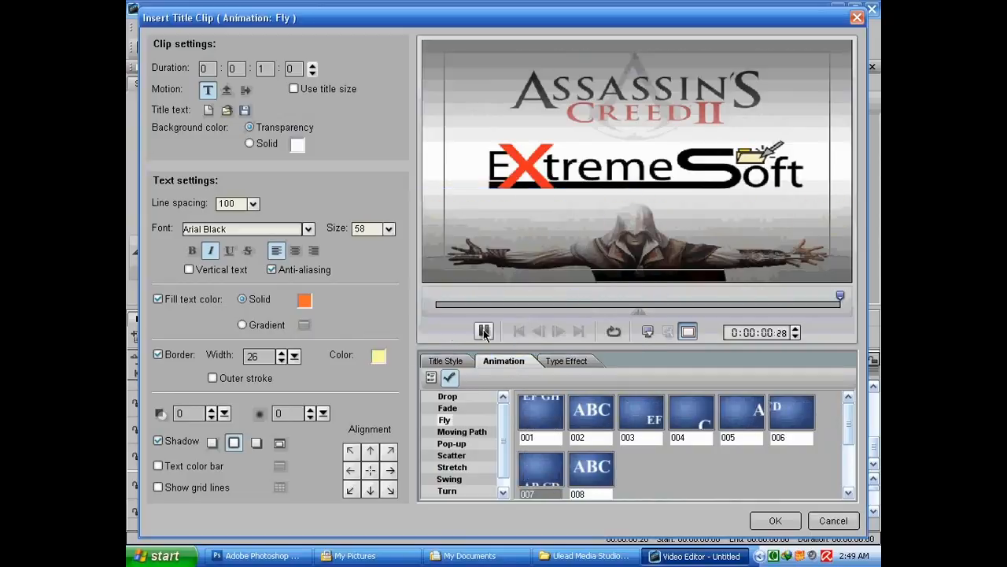
left_click(573, 439)
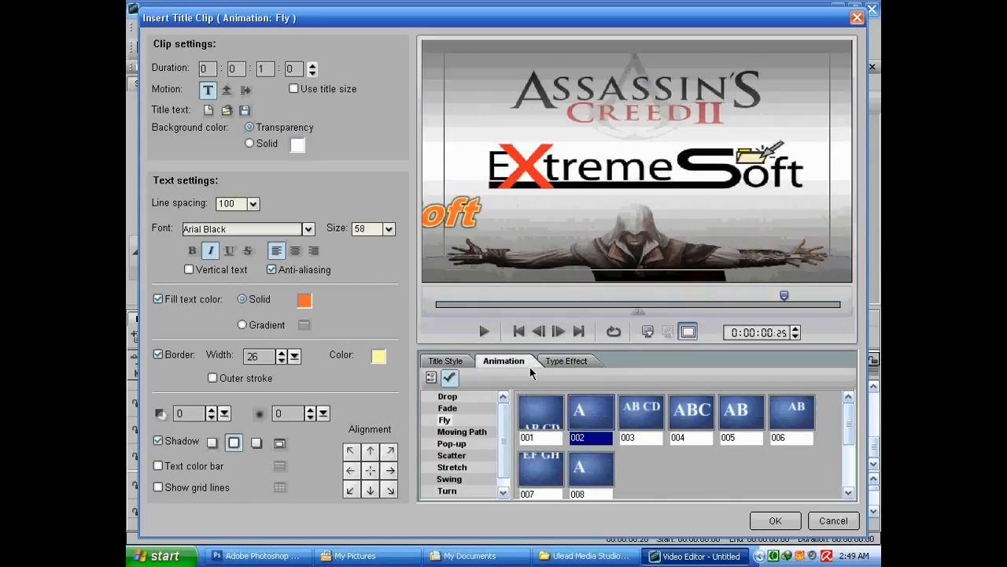
Apply the Fire type effect preset 004 to the title text
left_click(555, 361)
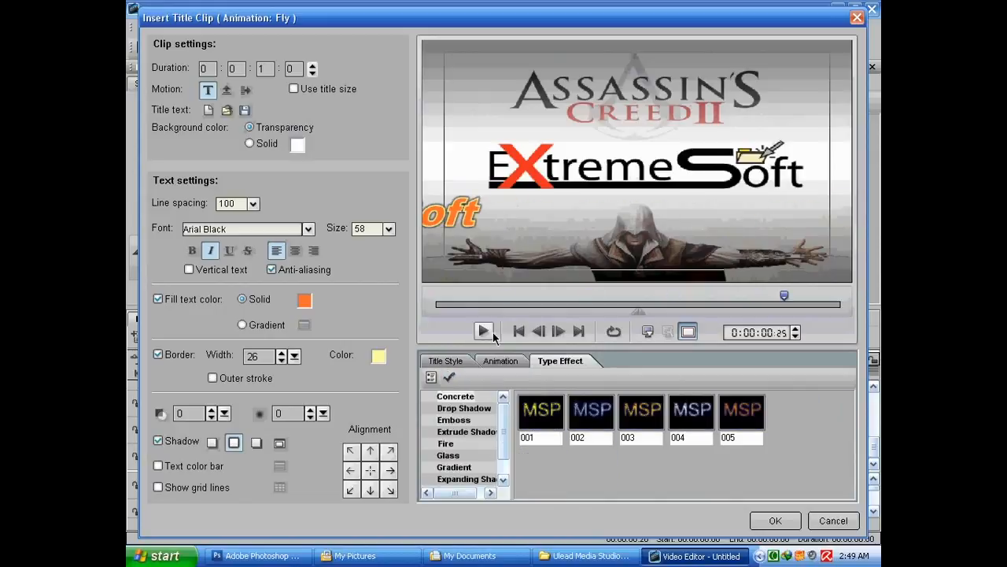
left_click(581, 422)
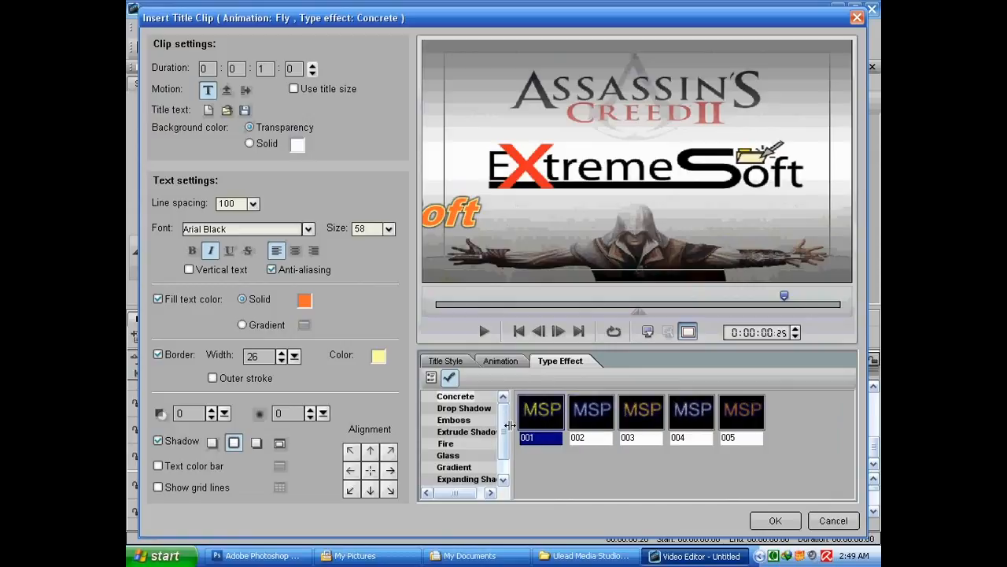
left_click(471, 408)
left_click(572, 220)
left_click(470, 445)
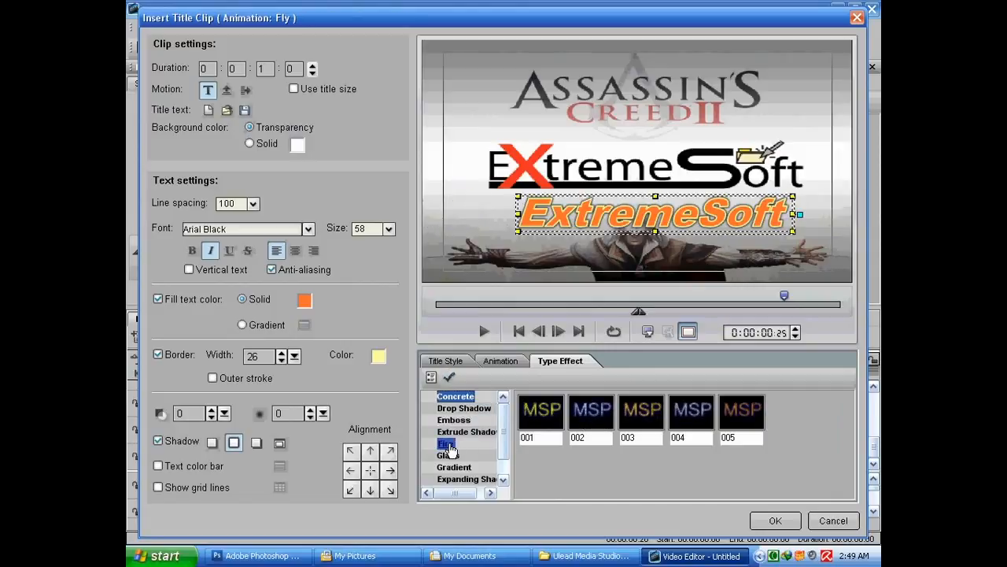
left_click(560, 420)
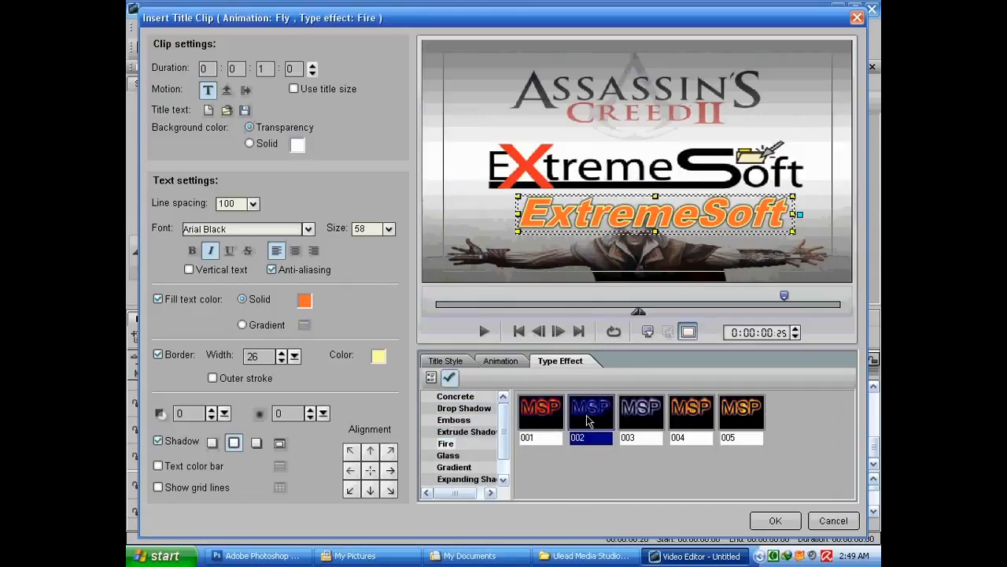
left_click(691, 415)
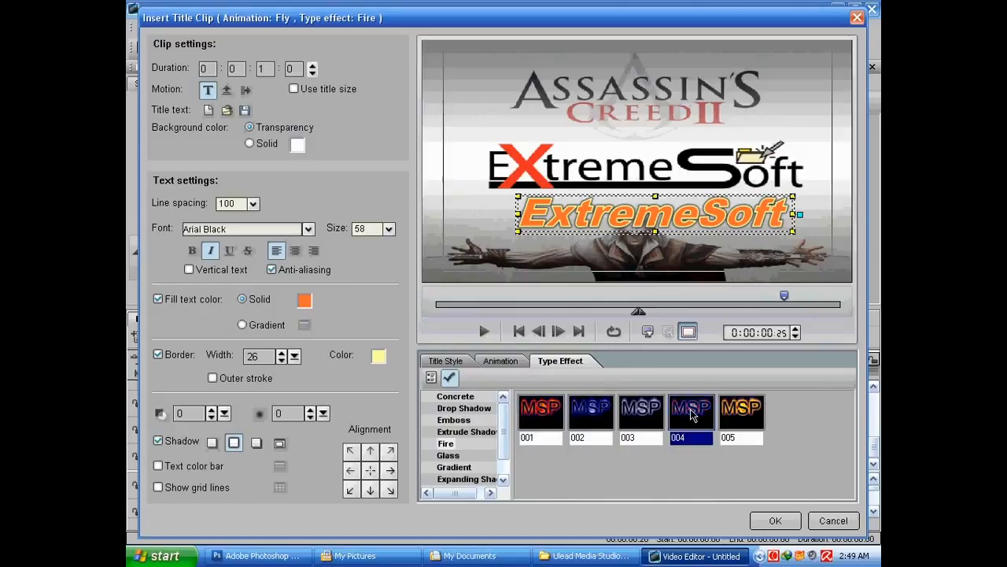
double_click(691, 415)
left_click(318, 420)
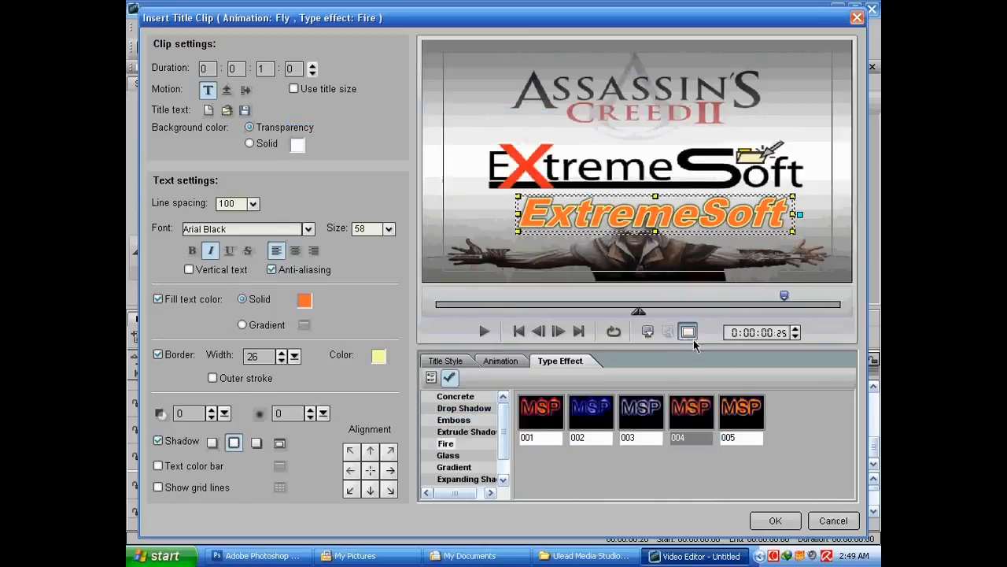
left_click(677, 229)
left_click(692, 425)
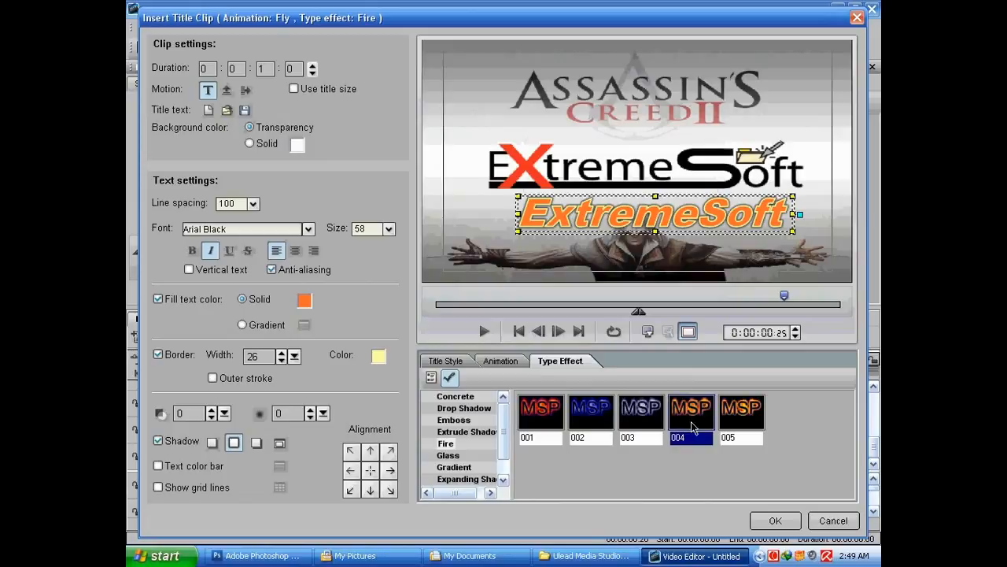
left_click(449, 379)
left_click(449, 378)
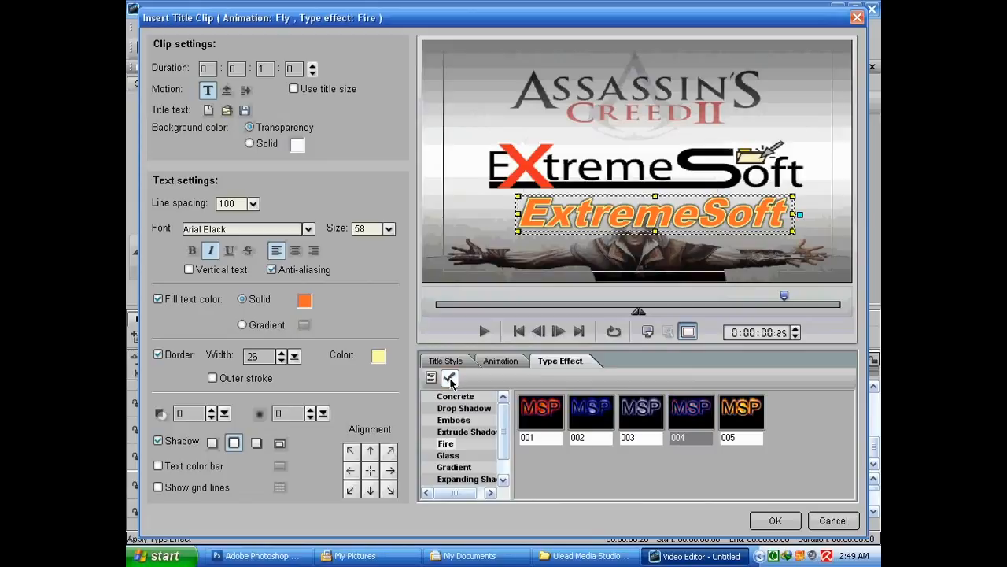
Try title styles 004 and 005 on the title, then reapply style 011
left_click(446, 361)
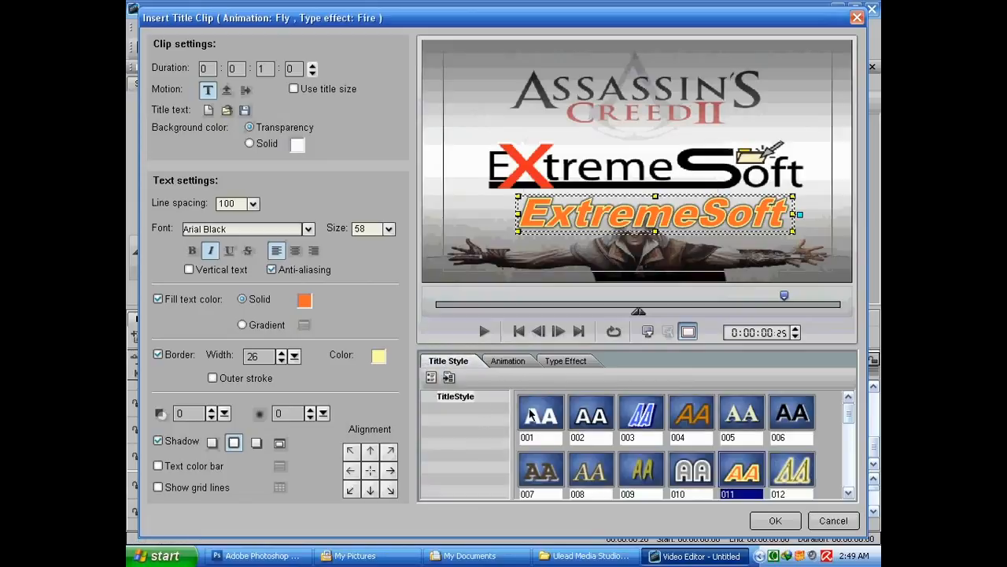
left_click(692, 415)
left_click(728, 421)
left_click(678, 437)
left_click(746, 421)
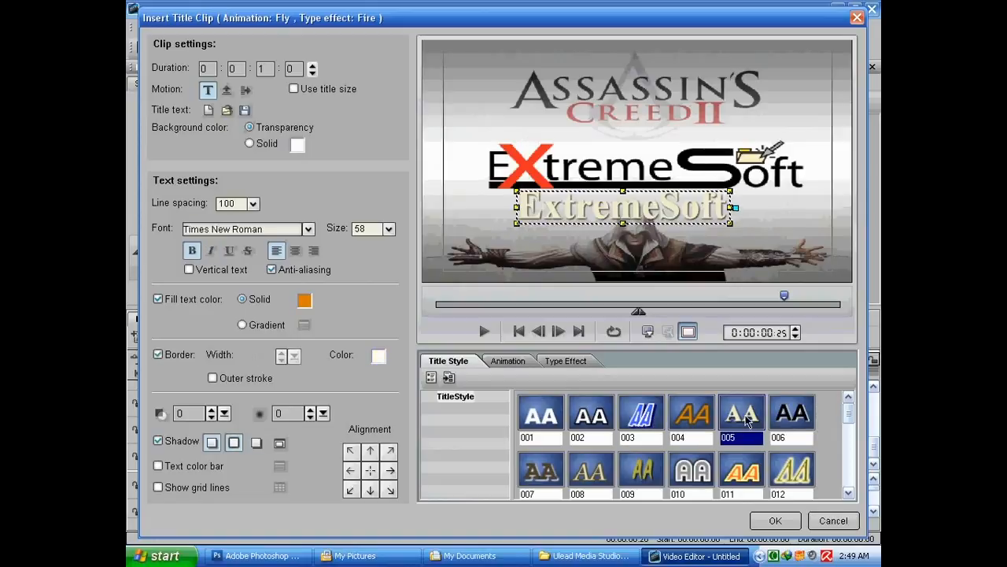
left_click(748, 472)
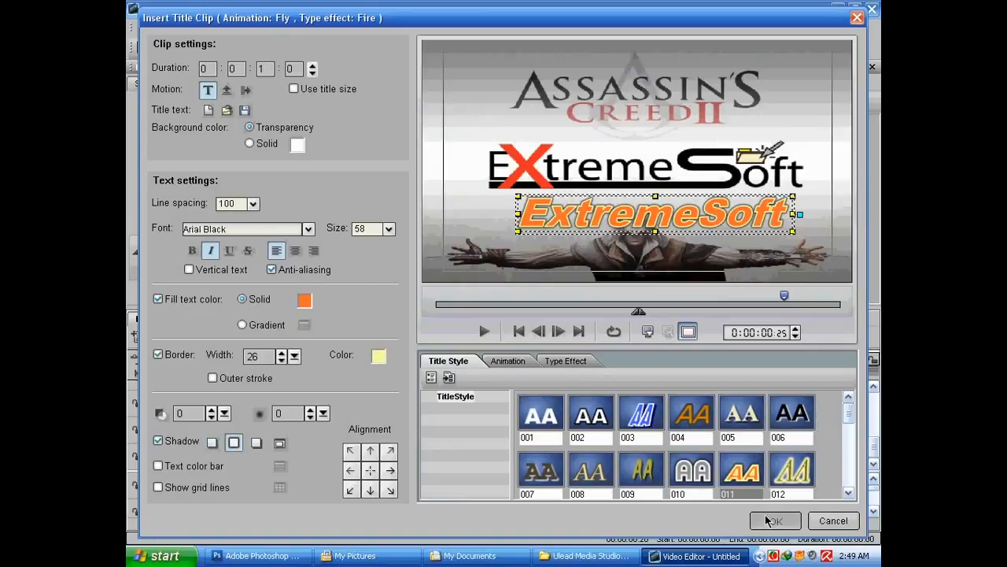
Close the title dialog and stretch the title clip on the Video2 track to about 5 seconds
left_click(772, 519)
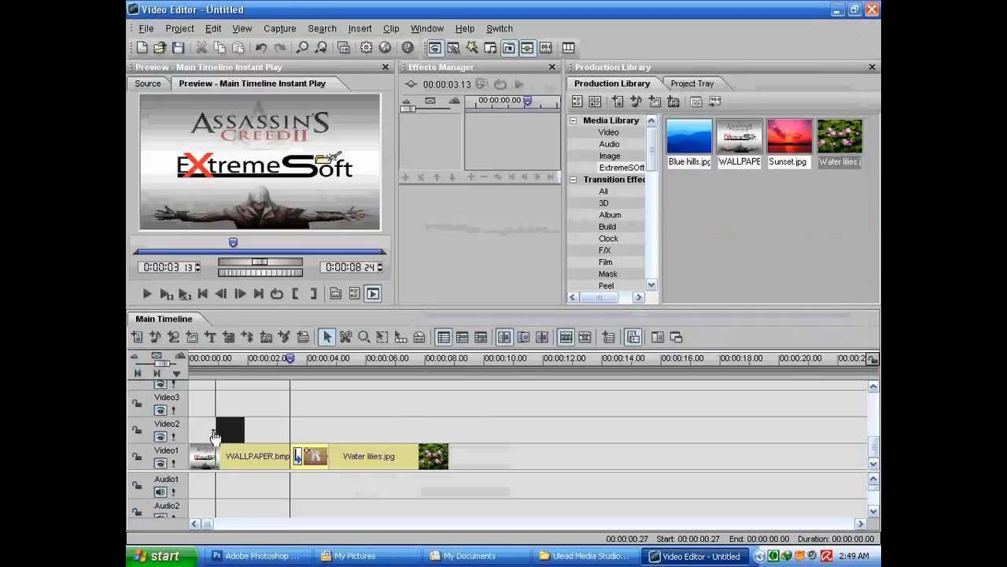
left_click_drag(197, 437, 344, 429)
left_click_drag(274, 362, 249, 359)
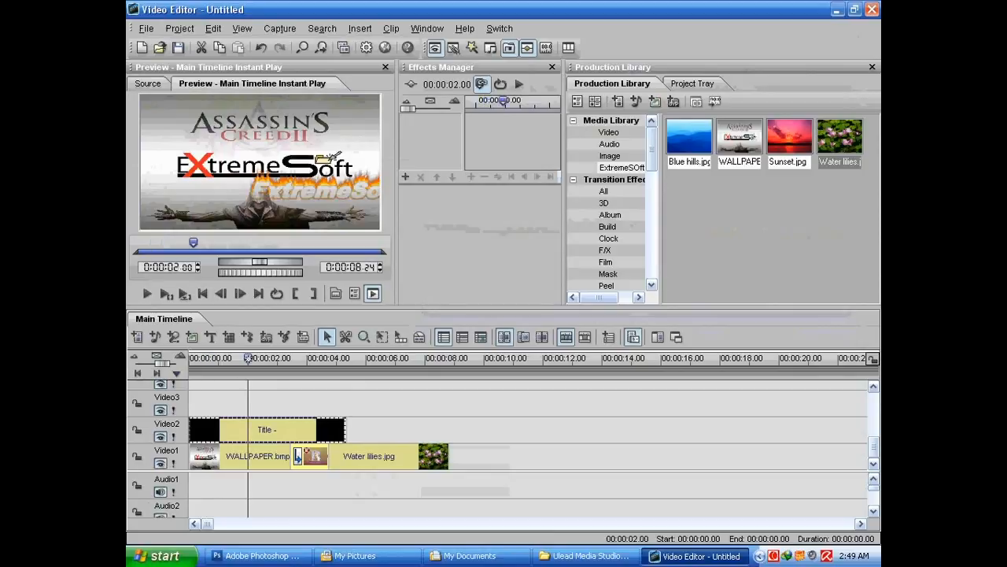
Reopen the title clip and change its animation to the Stretch preset 001
double_click(294, 429)
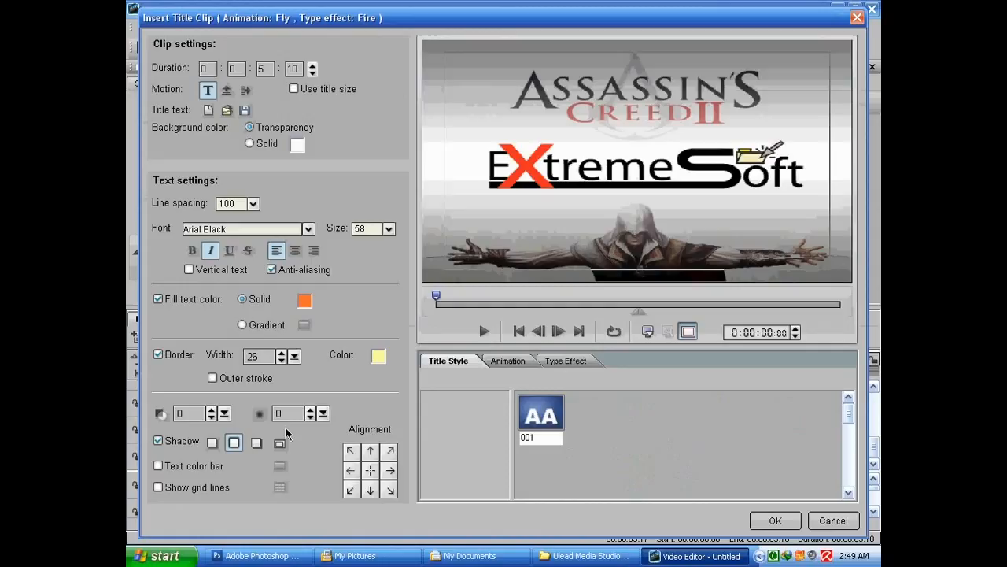
left_click_drag(598, 17, 594, 11)
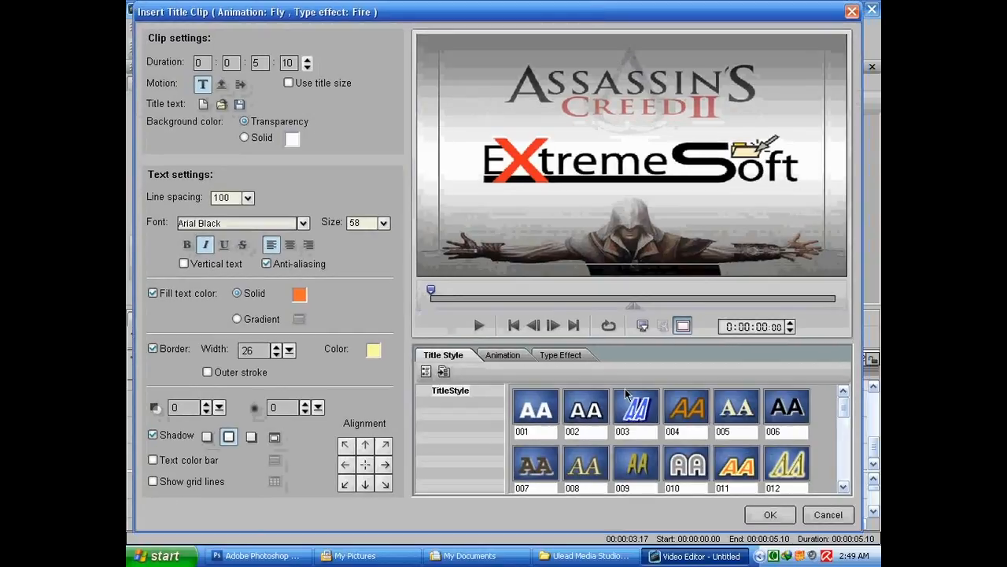
mouse_move(845, 408)
left_mouse_down()
mouse_move(848, 470)
mouse_move(843, 407)
left_mouse_up()
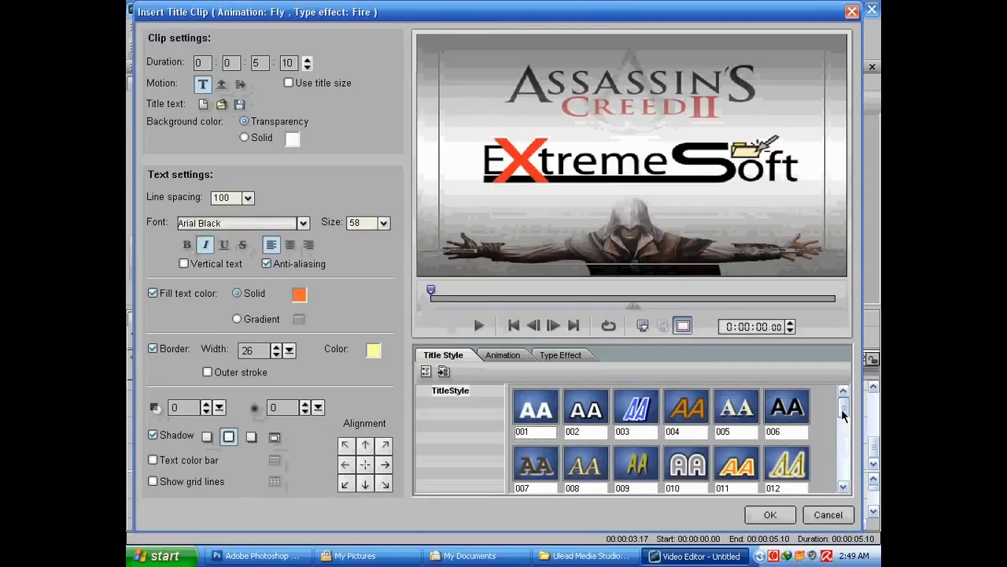
left_click(502, 355)
left_click(447, 438)
left_click(636, 220)
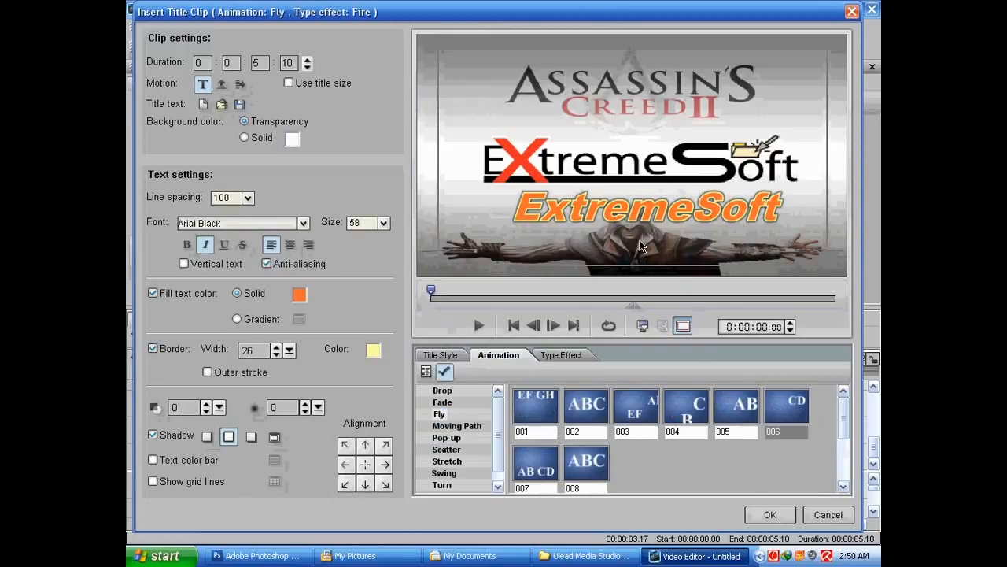
left_click(635, 221)
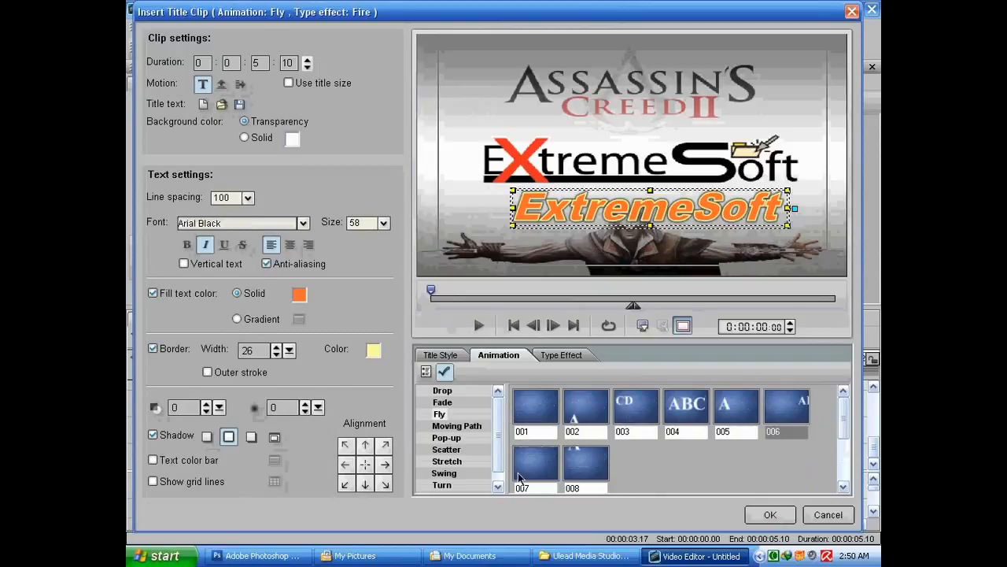
left_click(453, 461)
left_click(535, 407)
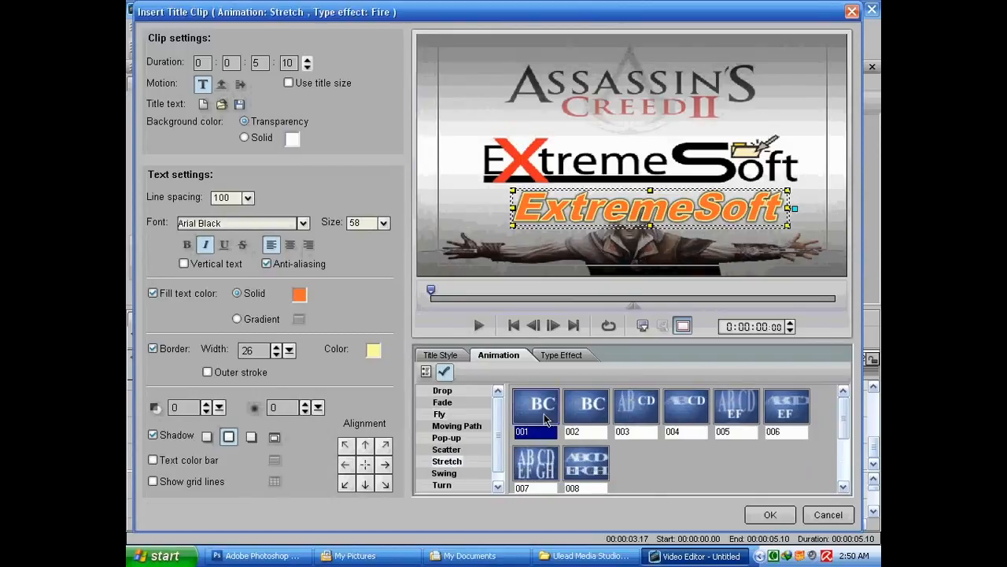
left_click(769, 516)
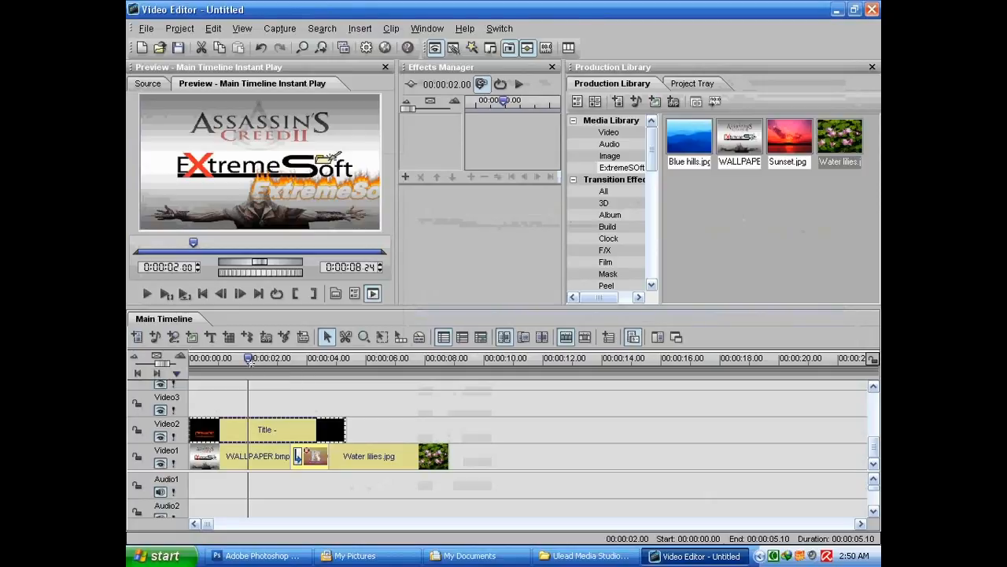
Add VIDEO_11 from the video library to the start of the Video3 track
left_click_drag(250, 362, 181, 362)
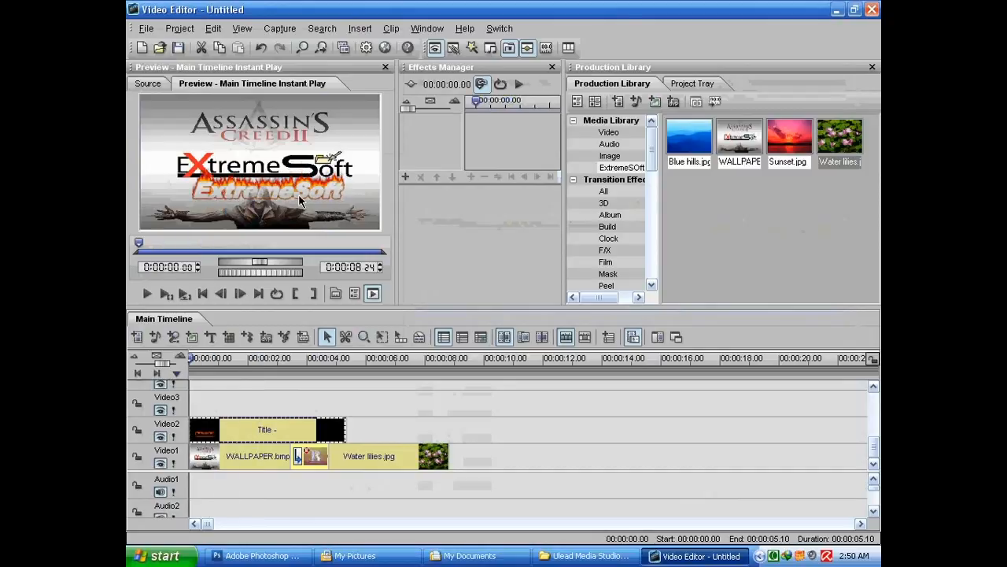
mouse_move(653, 169)
left_mouse_down()
mouse_move(653, 200)
mouse_move(652, 153)
left_mouse_up()
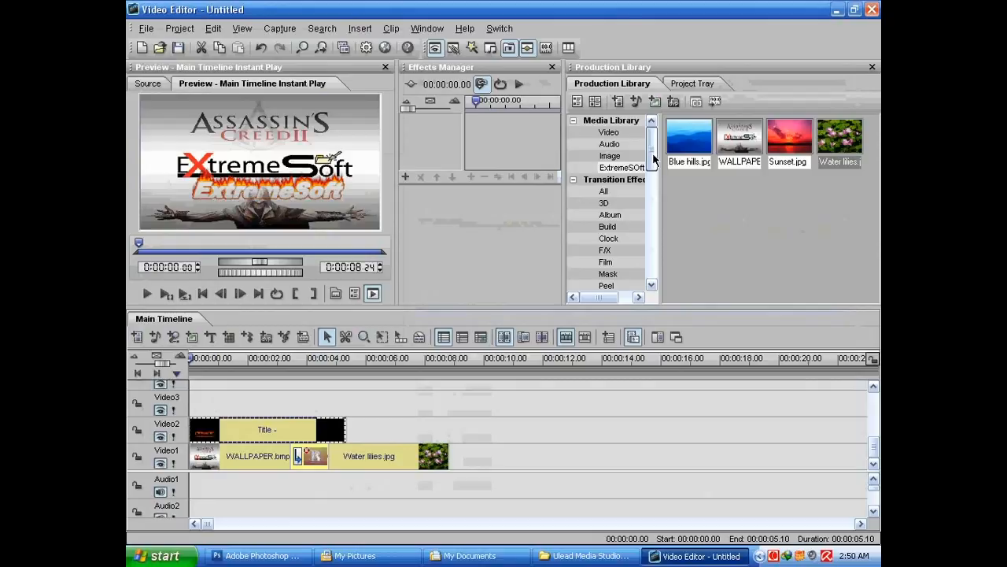
left_click(617, 123)
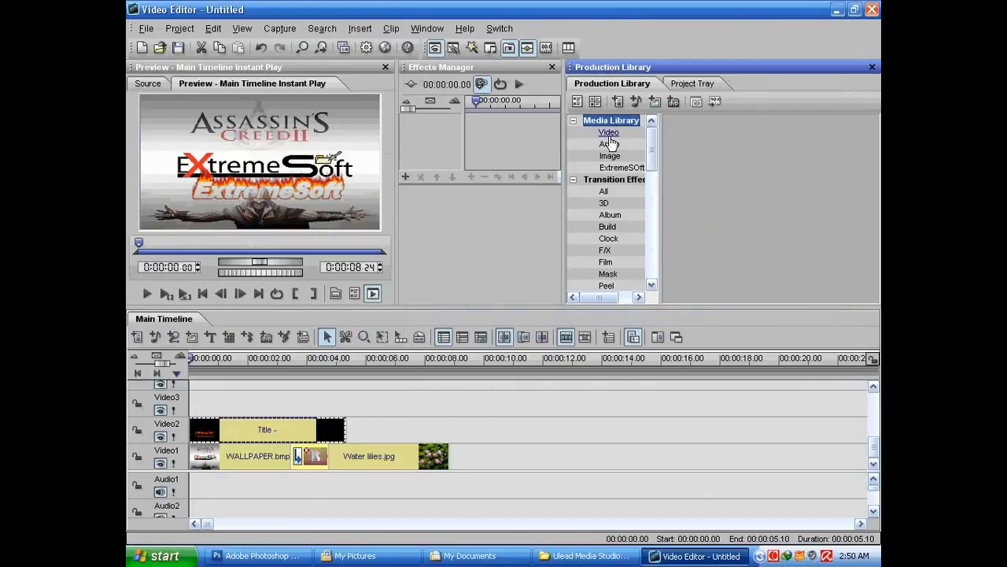
left_click(609, 132)
left_click(694, 191)
left_click(744, 147)
left_click(747, 189)
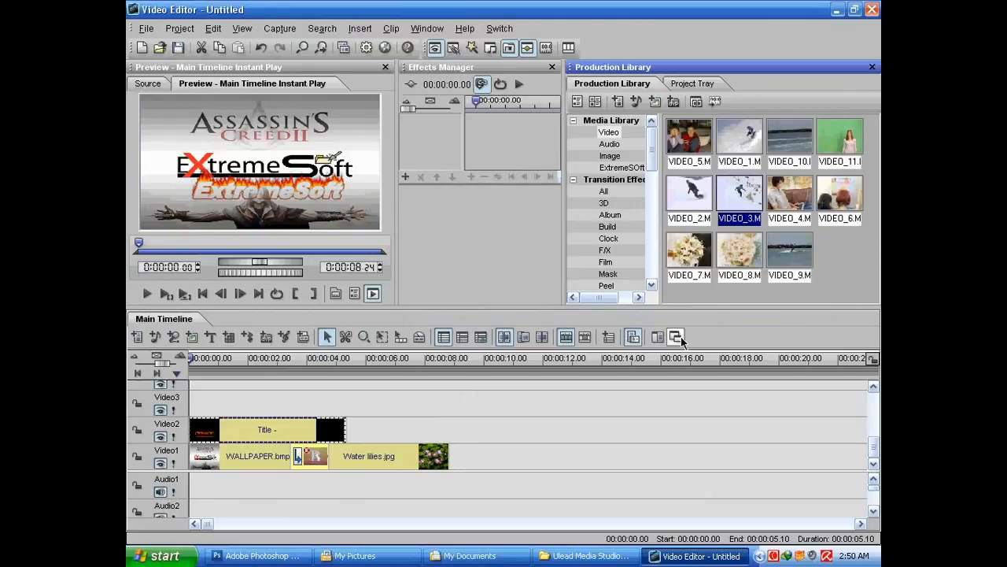
left_click(178, 428)
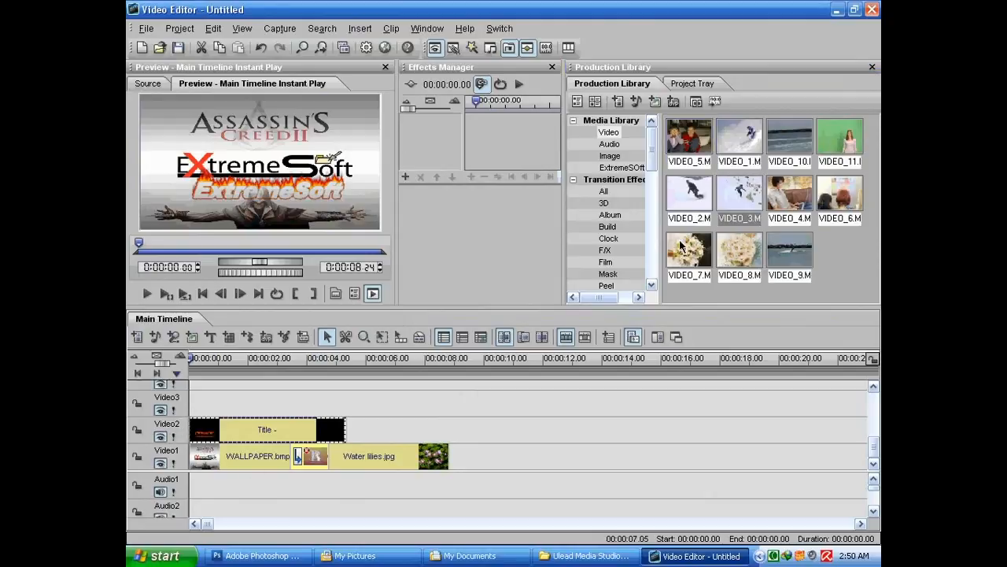
left_click(848, 142)
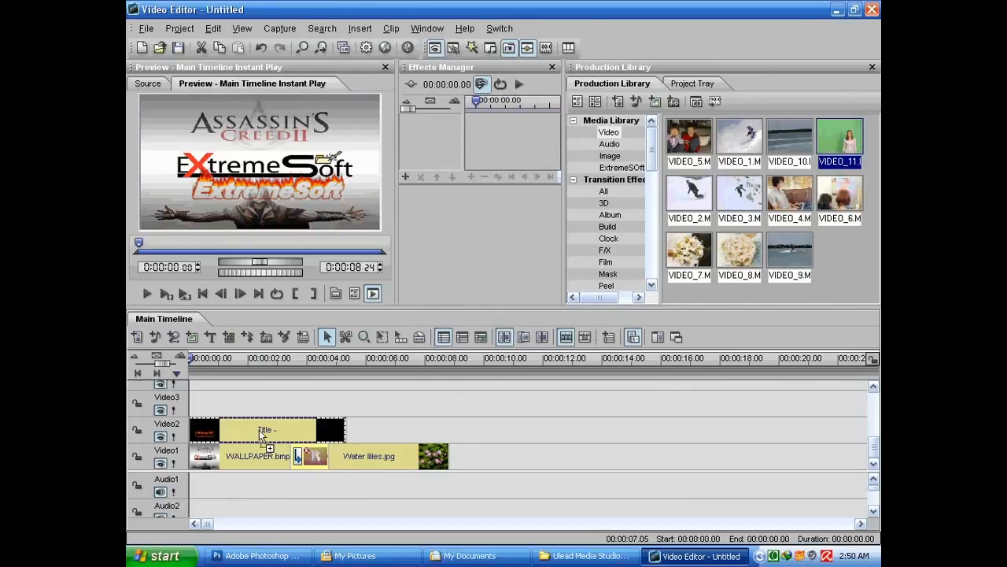
left_click_drag(195, 411, 197, 409)
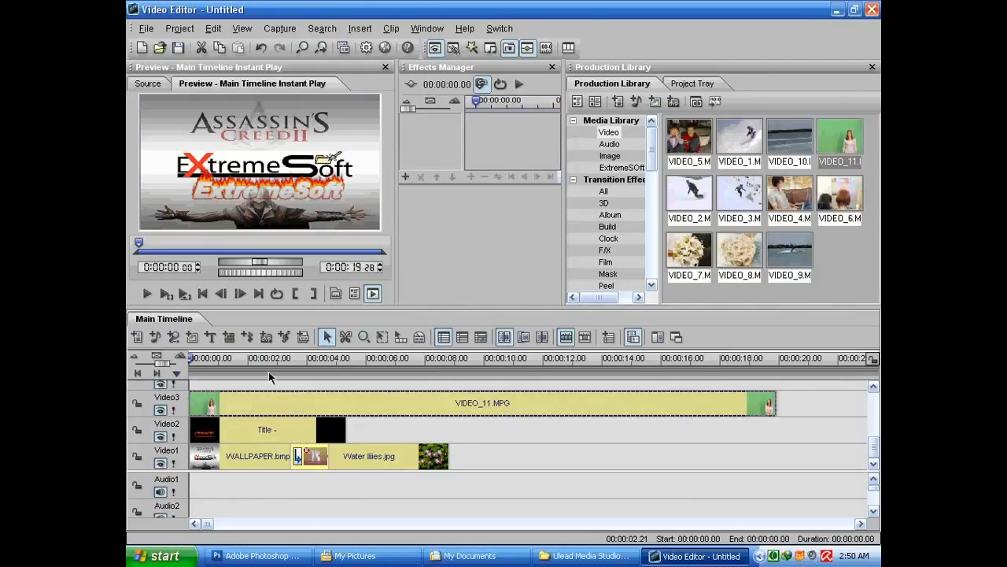
Open overlay options for the VIDEO_11 clip and pick its green background as the key color
left_click_drag(206, 362, 185, 363)
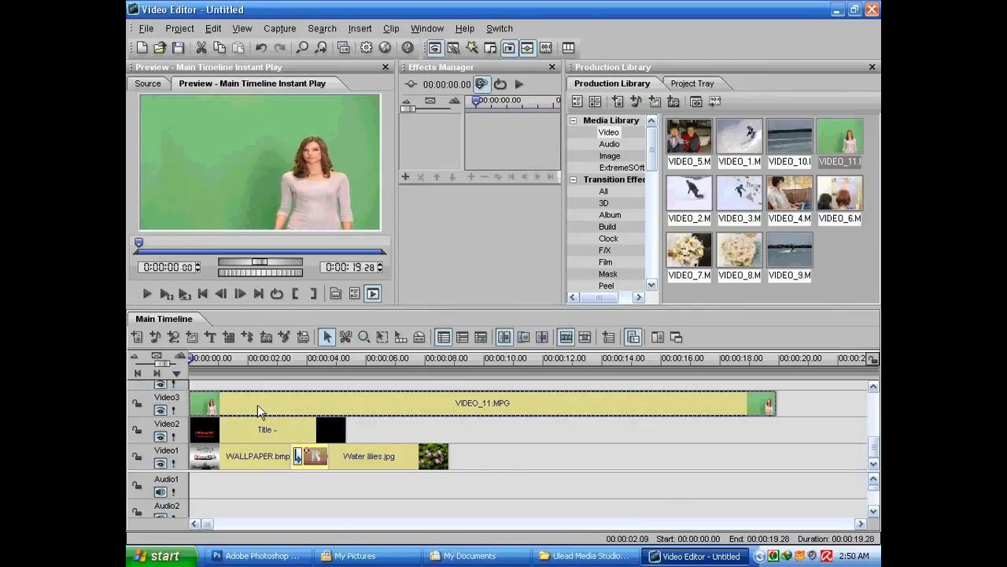
mouse_move(192, 362)
left_mouse_down()
mouse_move(252, 363)
mouse_move(185, 361)
left_mouse_up()
left_click(189, 359)
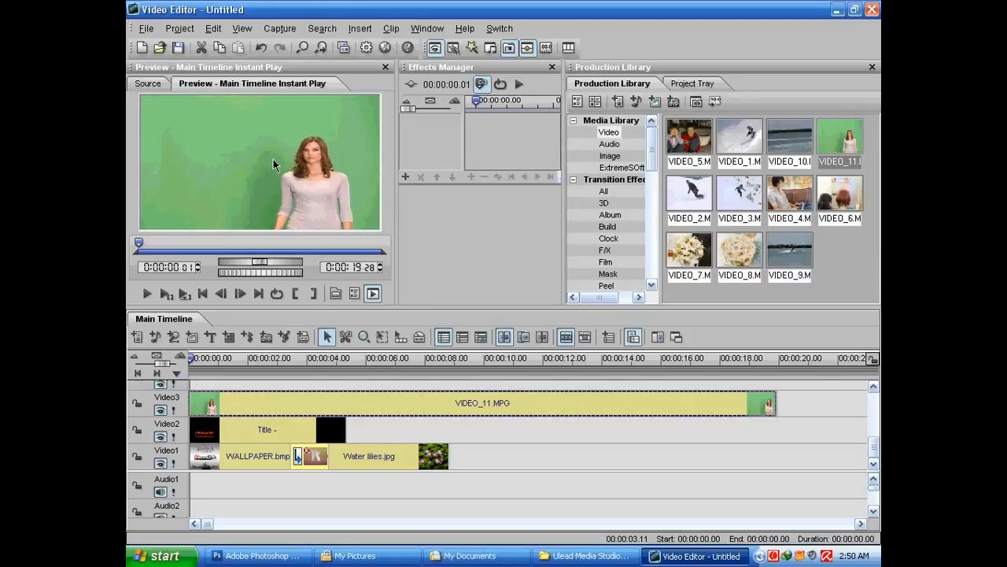
right_click(308, 403)
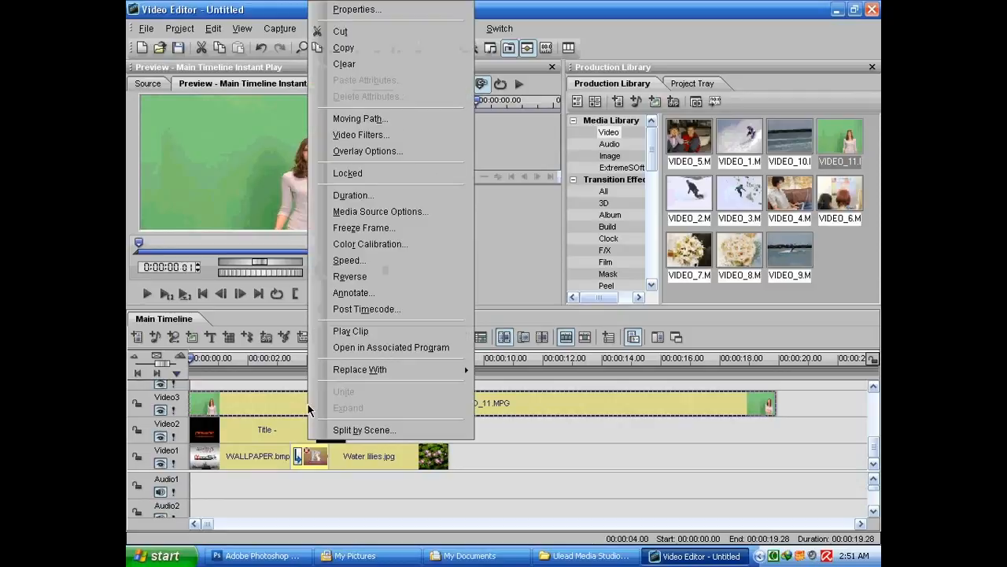
left_click(403, 157)
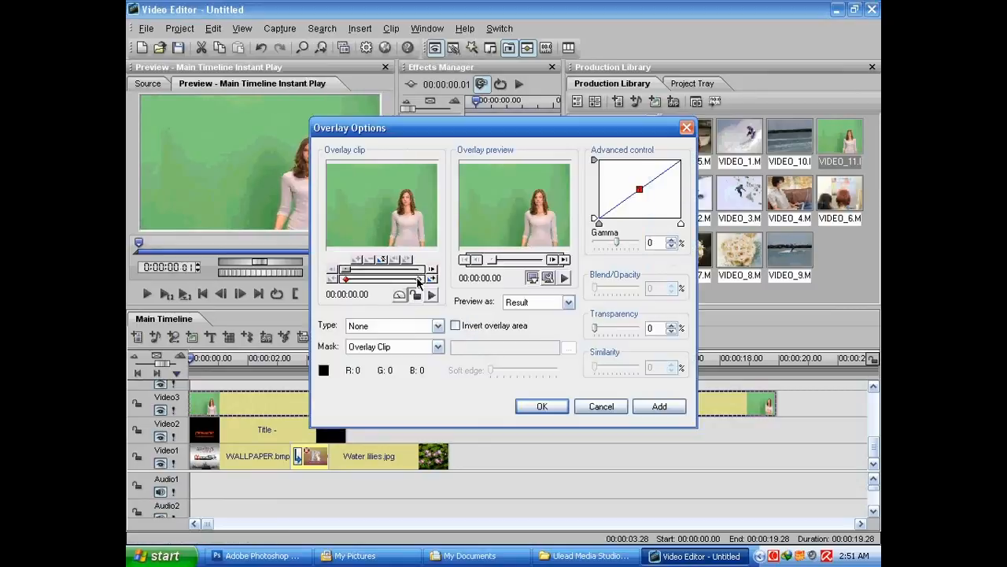
left_click(386, 210)
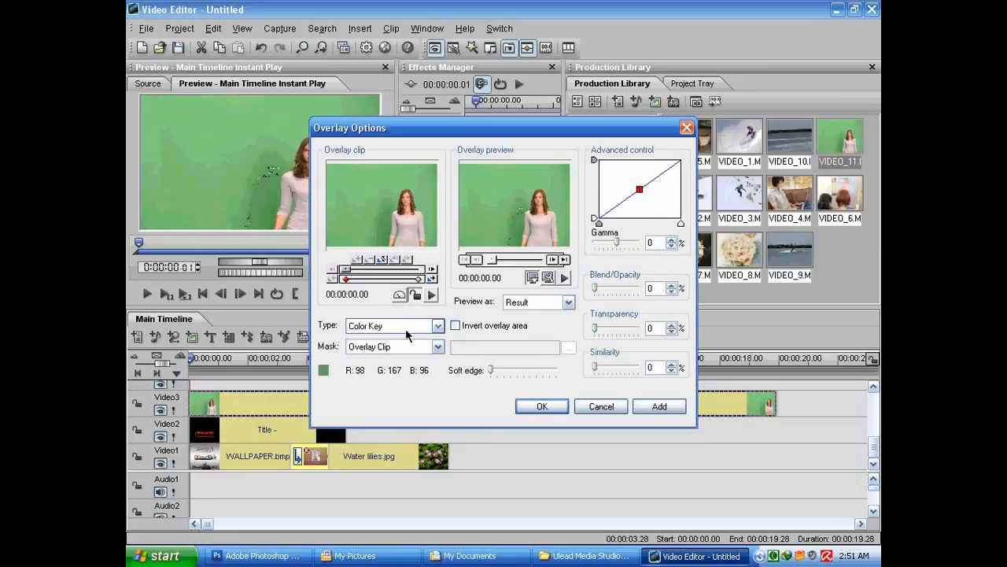
Set the overlay type to Chroma Key and the blend/opacity to 85%
mouse_move(596, 292)
left_mouse_down()
mouse_move(630, 289)
mouse_move(603, 290)
mouse_move(626, 289)
mouse_move(603, 290)
mouse_move(613, 291)
left_mouse_up()
left_click_drag(576, 127, 711, 129)
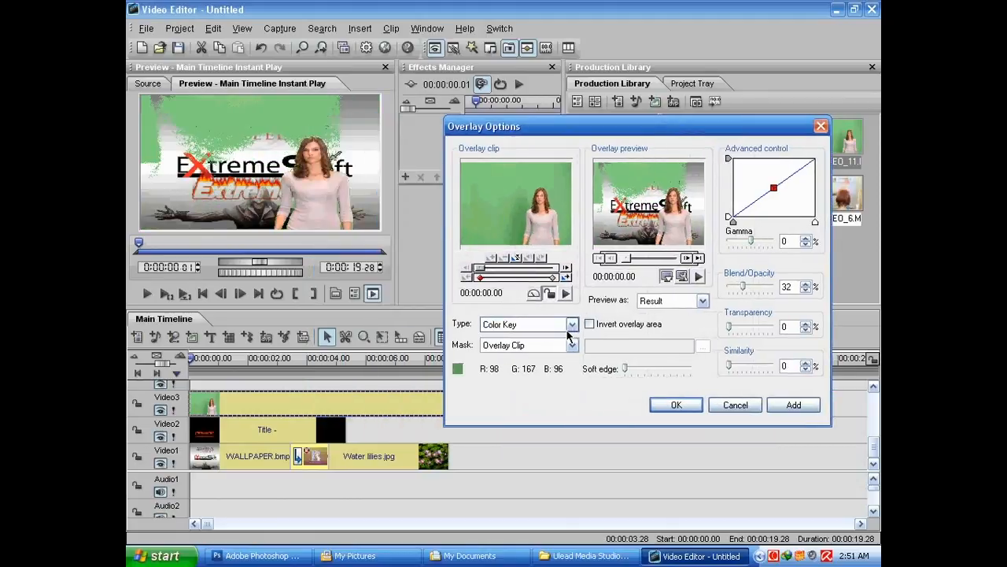
left_click(572, 325)
left_click(503, 367)
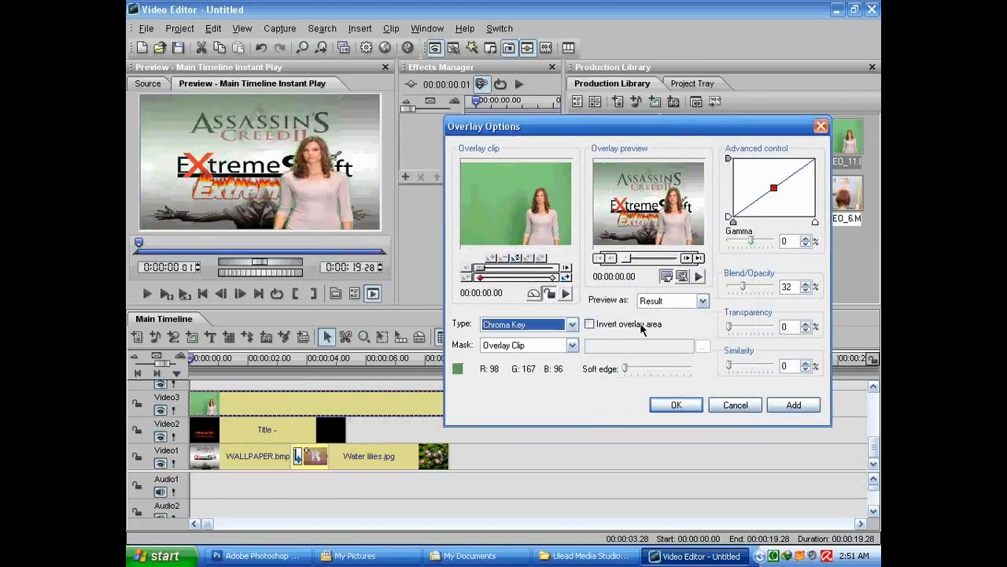
left_click(740, 288)
left_click_drag(740, 290, 767, 290)
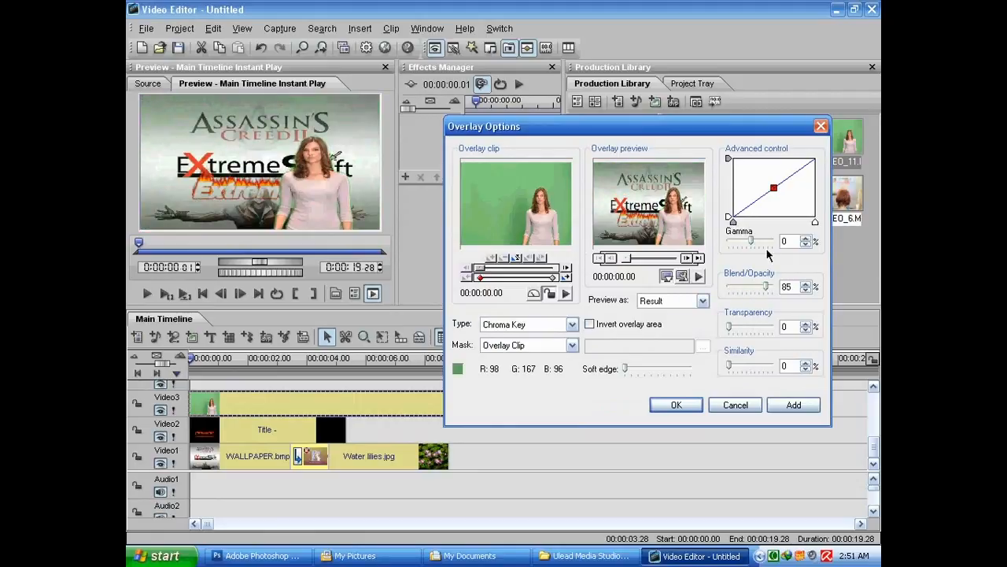
Bend the gamma curve to -55, preview the keyed overlay, and confirm the overlay options
mouse_move(778, 196)
left_mouse_down()
mouse_move(791, 214)
mouse_move(787, 206)
left_mouse_up()
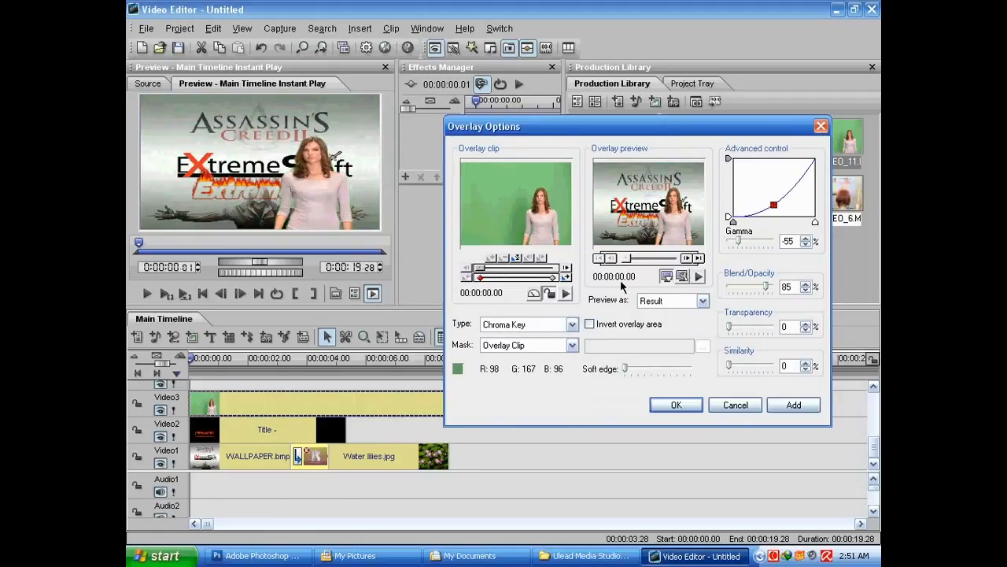
left_click(698, 276)
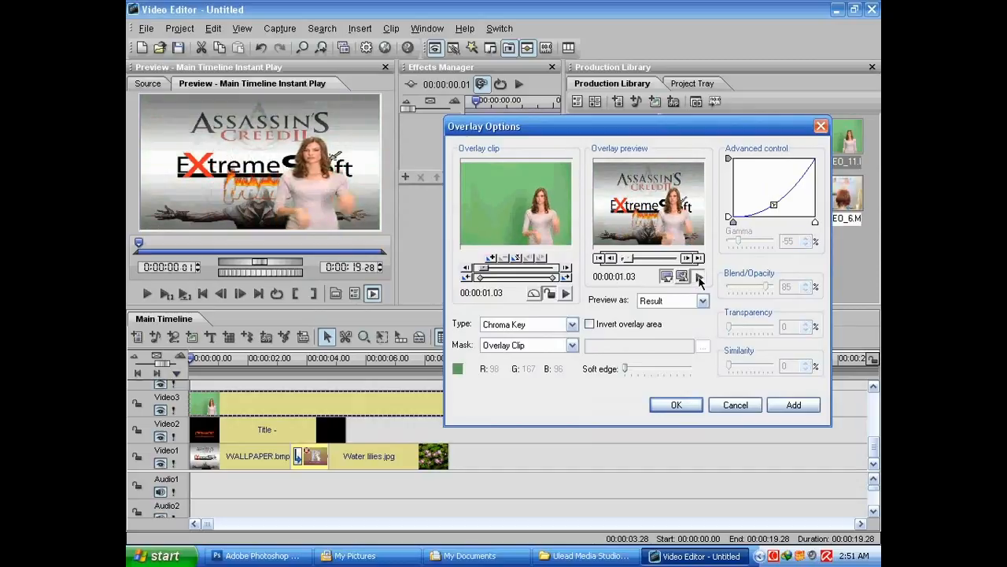
left_click(567, 278)
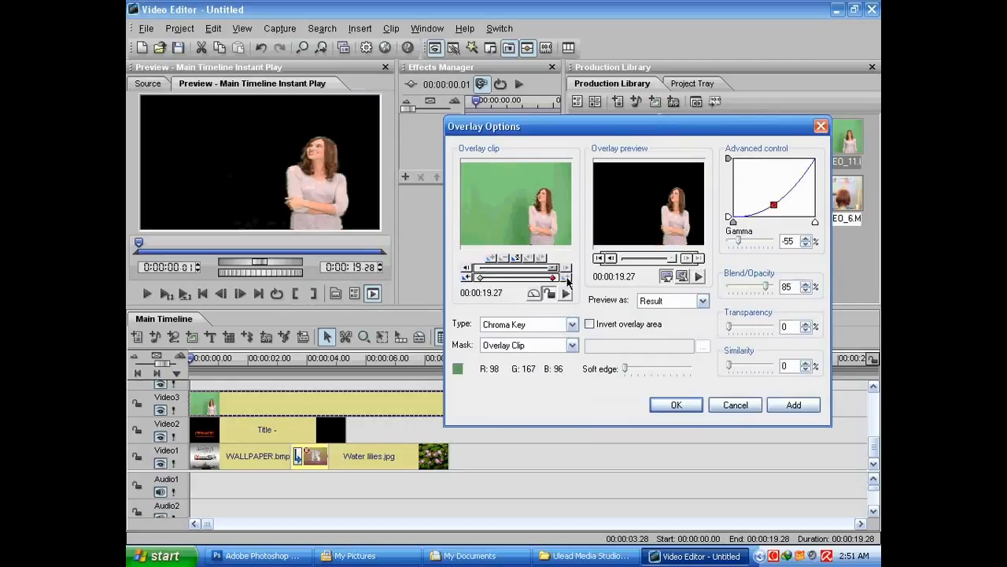
left_click(675, 406)
Split the VIDEO_11 clip at 00:00:08.24, delete the part after the split, and play the result
mouse_move(216, 358)
left_mouse_down()
mouse_move(190, 358)
mouse_move(414, 358)
mouse_move(189, 358)
mouse_move(234, 361)
left_mouse_up()
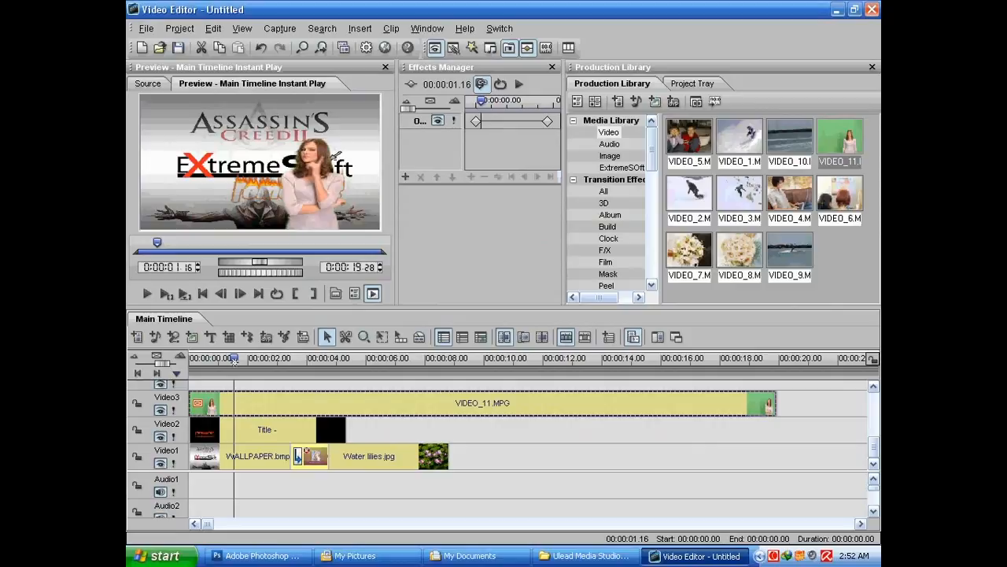
left_click_drag(234, 360, 449, 360)
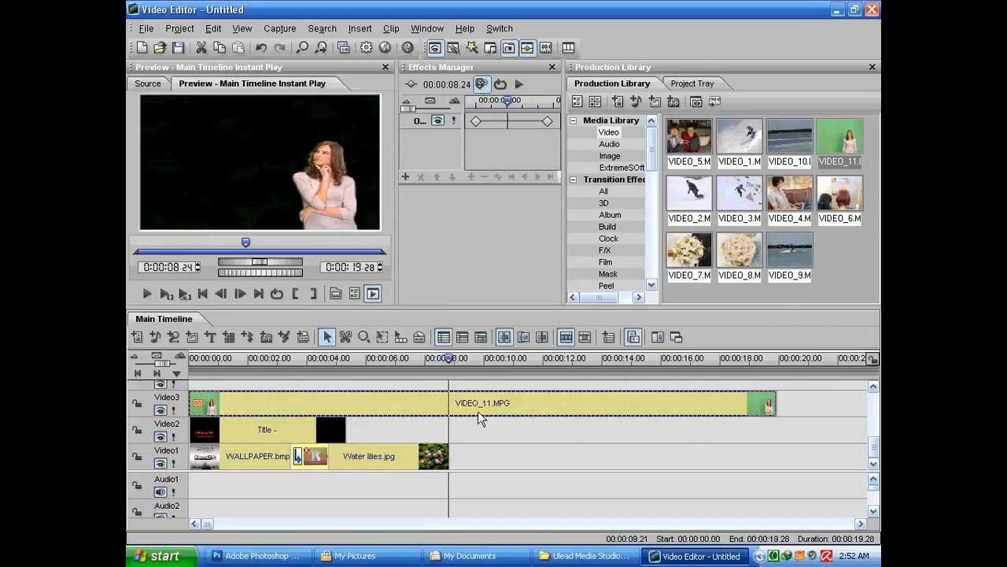
key("s")
left_click(449, 405)
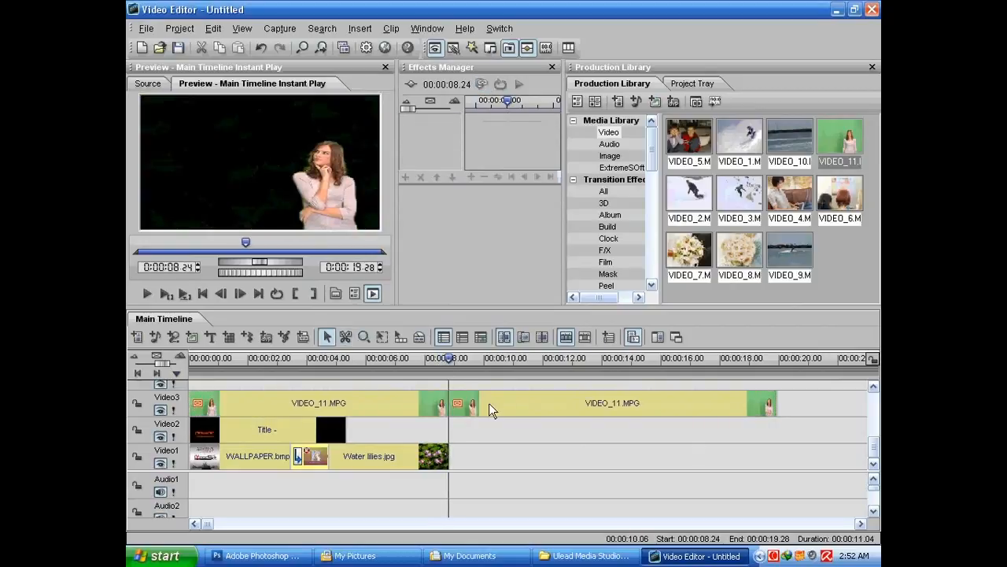
left_click(491, 403)
key("Delete")
key("space")
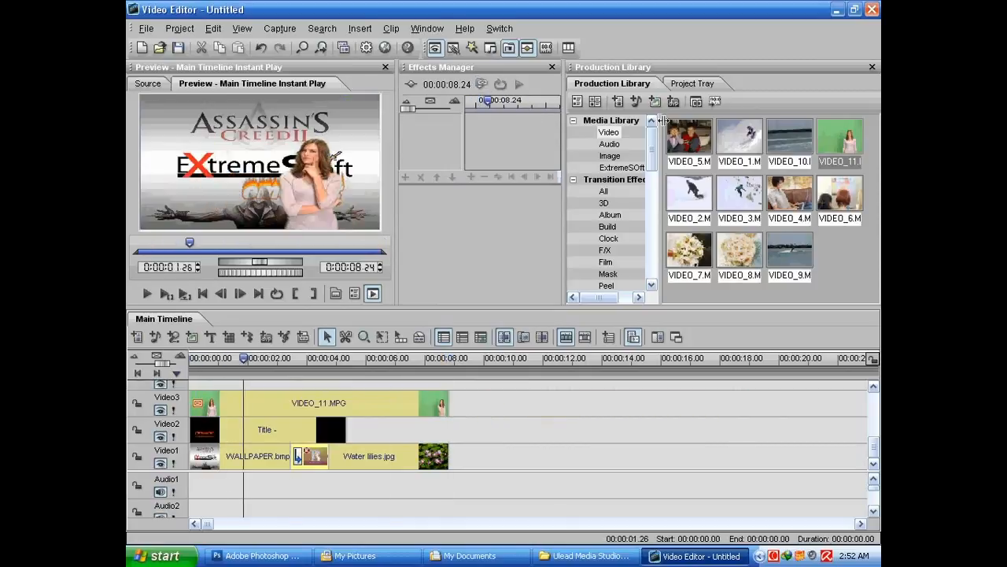
Browse the audio filter library and scrub through the timeline to preview the composition
left_click_drag(652, 148, 647, 262)
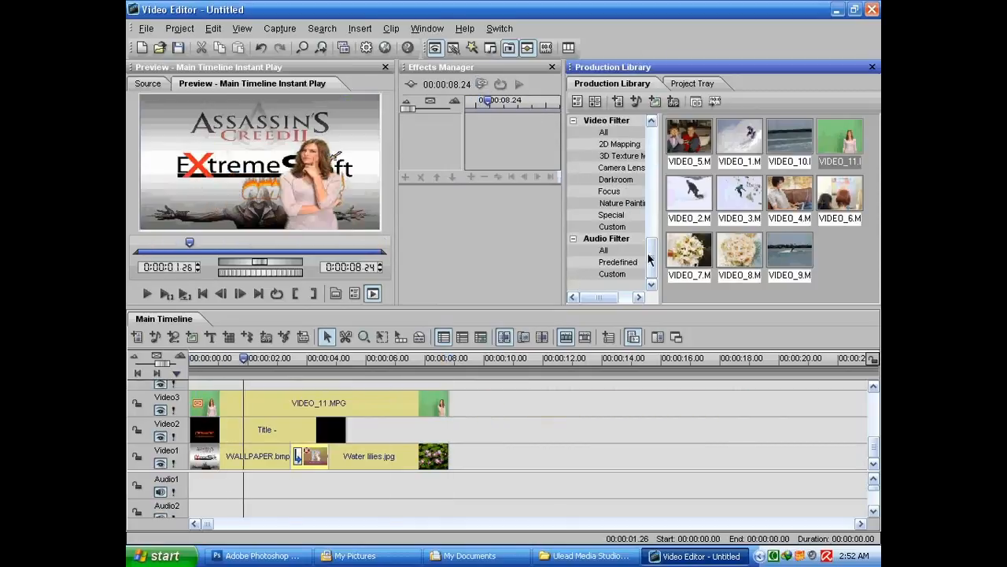
left_click(604, 251)
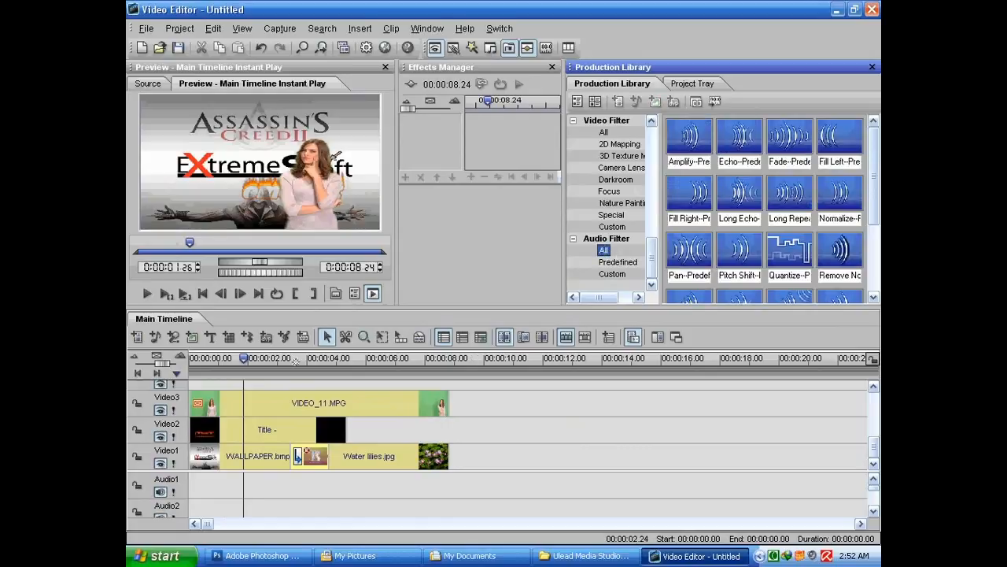
left_click_drag(270, 362, 447, 360)
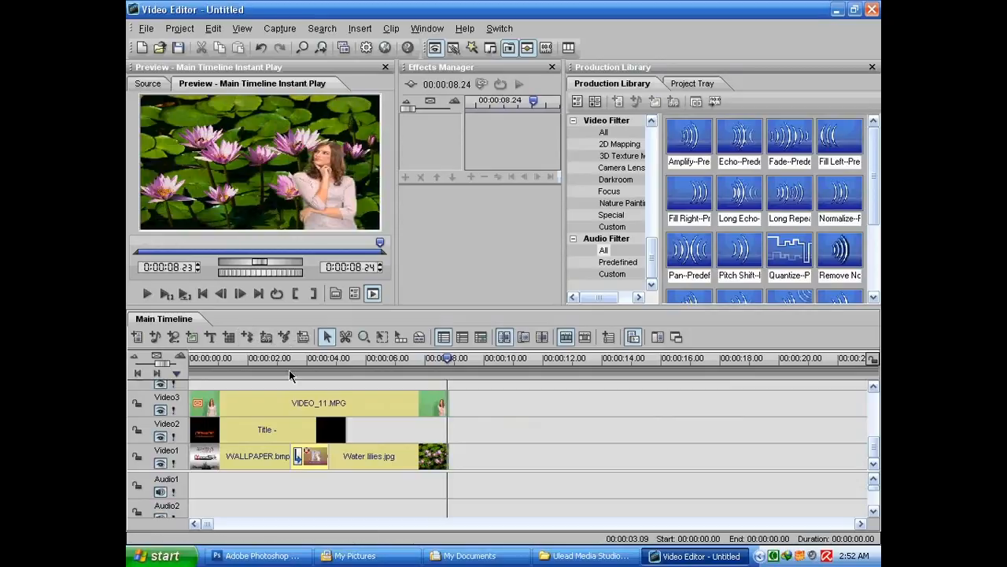
Open Auto Music and audition tracks such as It's Cool, Kickin' Back and Movie Logos with their variations
left_click(359, 28)
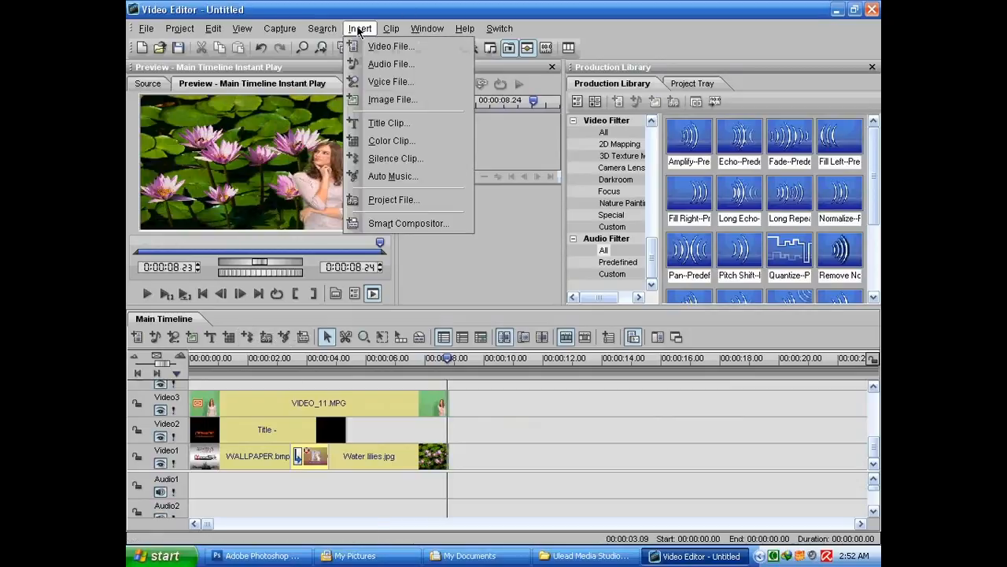
left_click(376, 175)
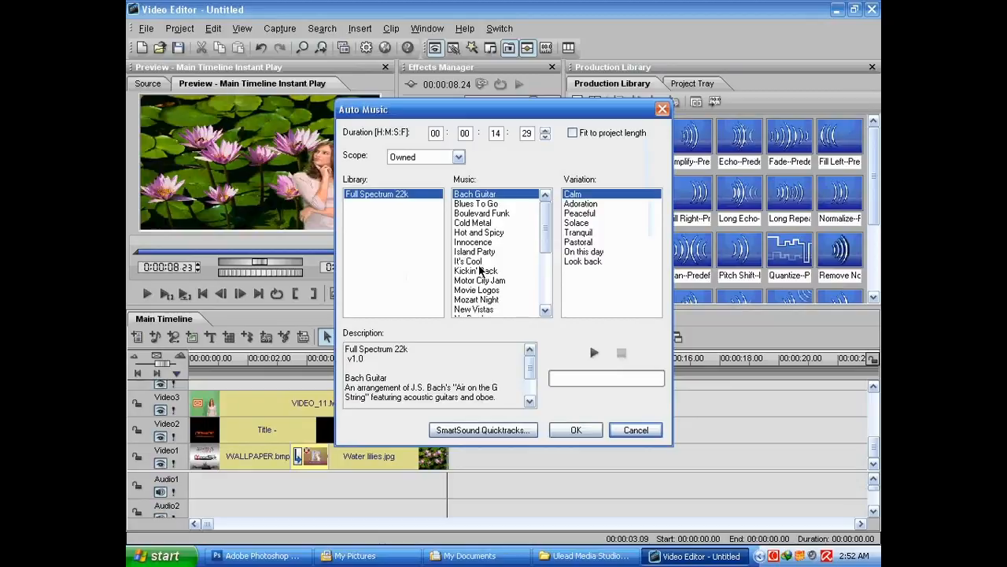
left_click_drag(471, 117, 407, 116)
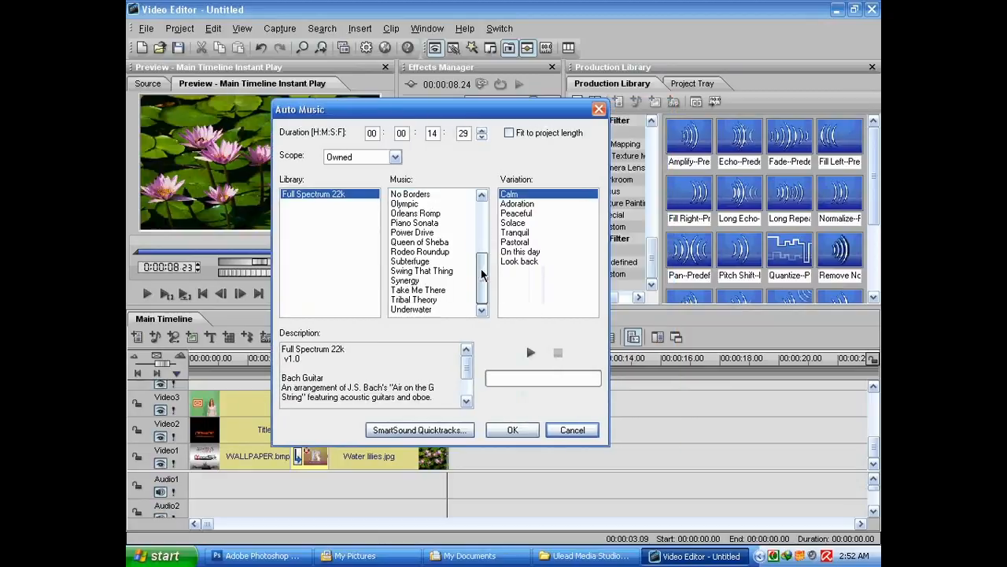
left_click(471, 260)
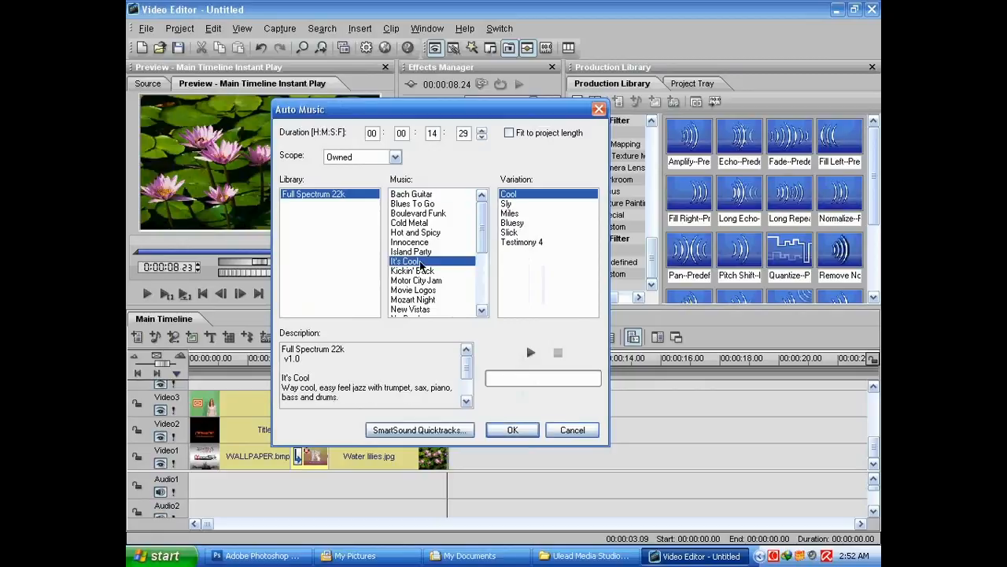
left_click(509, 232)
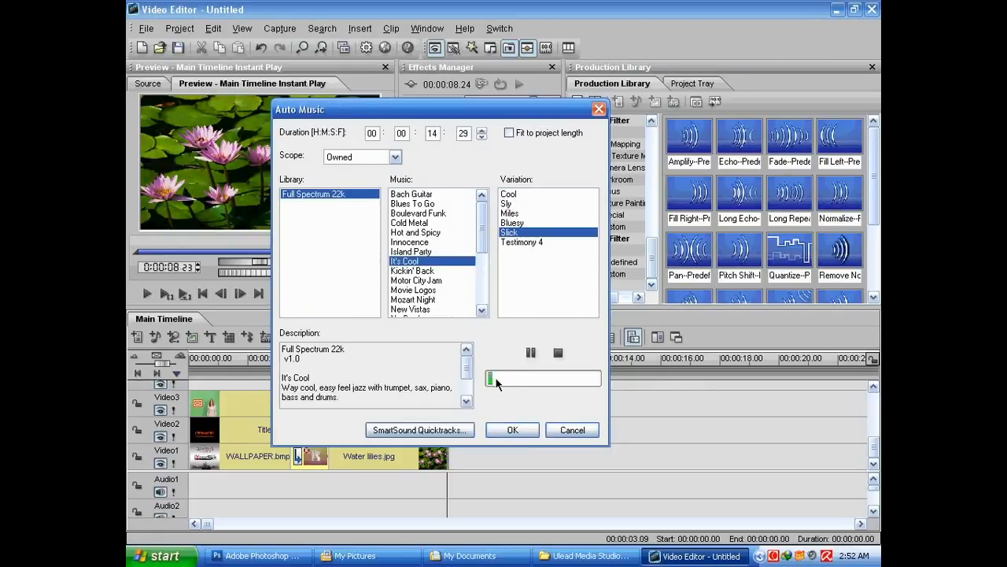
left_click(403, 270)
left_click(411, 290)
left_click(511, 242)
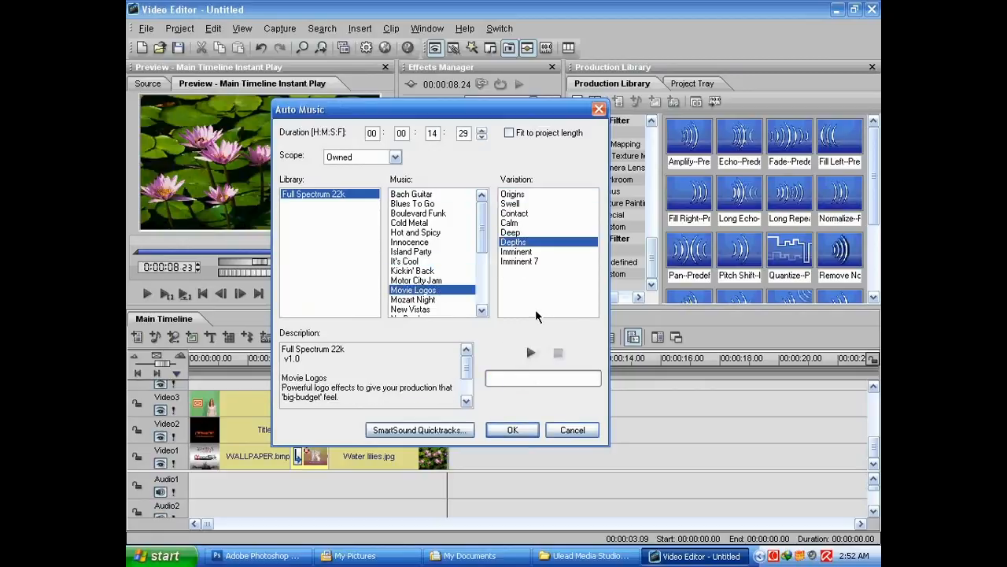
left_click(530, 353)
left_click(560, 356)
Lower the playback volume in the system Play Control mixer and close it
double_click(814, 556)
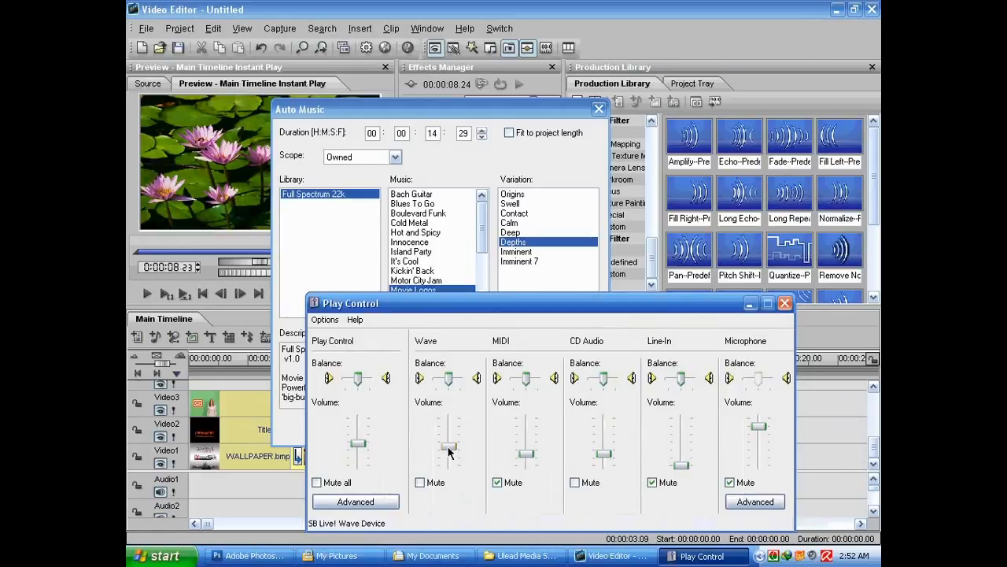
left_click_drag(358, 448, 360, 462)
left_click(749, 304)
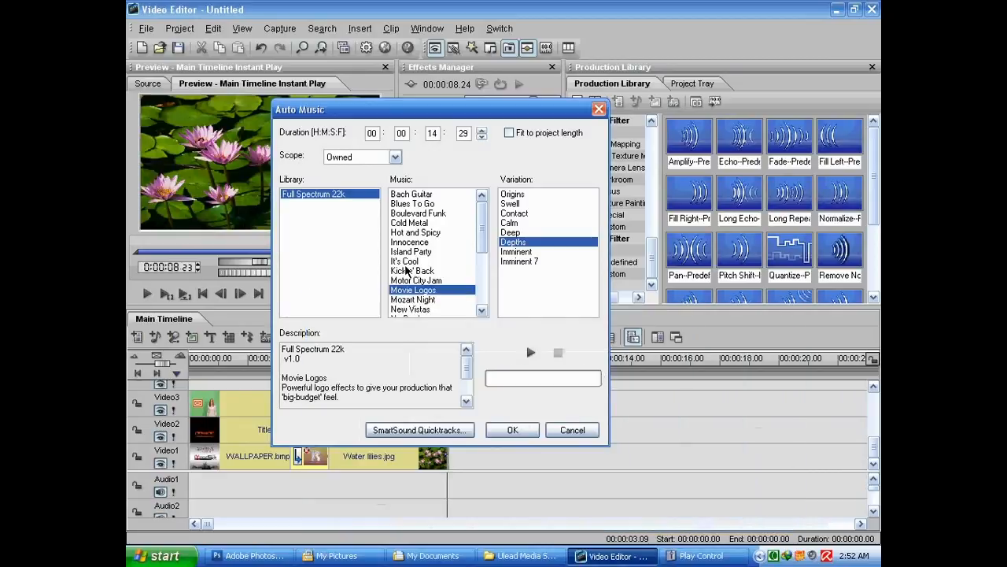
Audition more Auto Music tracks, including Motor City Jam, Queen of Sheba and Synergy
key("Up")
left_click(531, 348)
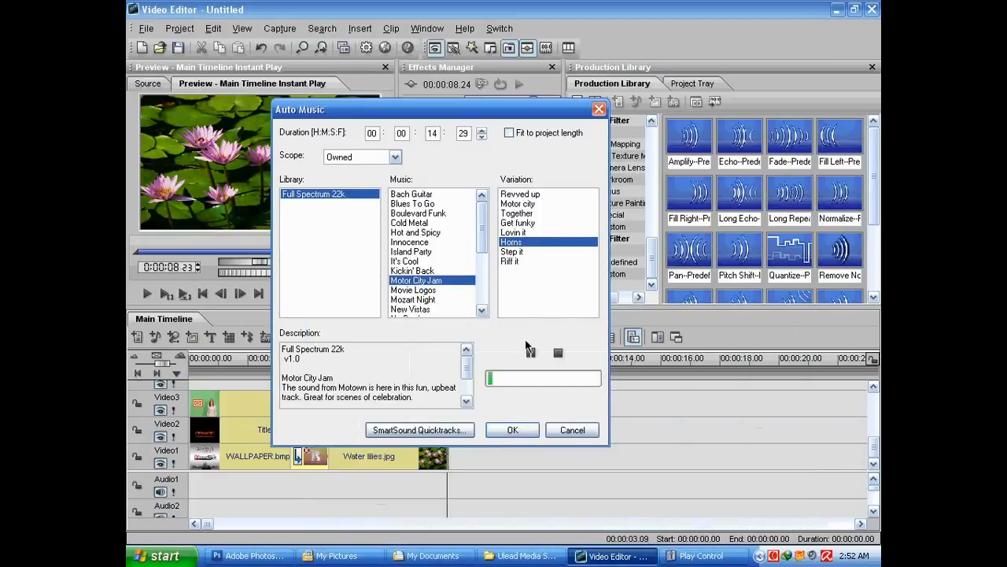
left_click_drag(482, 247, 479, 289)
left_click(425, 261)
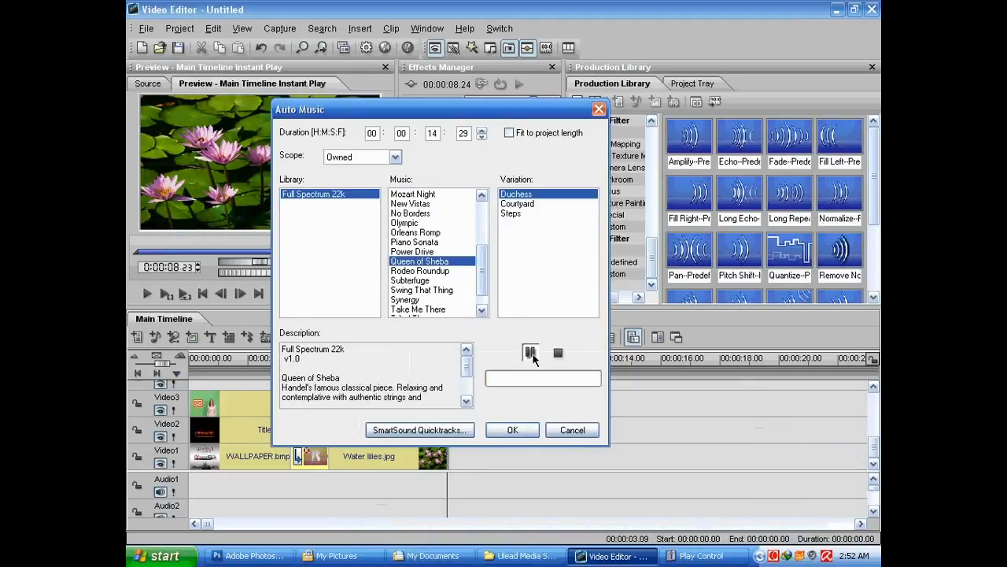
key("Down")
key("Down")
key("Down")
left_click(534, 355)
left_click(424, 298)
left_click(530, 352)
left_click_drag(484, 287, 483, 298)
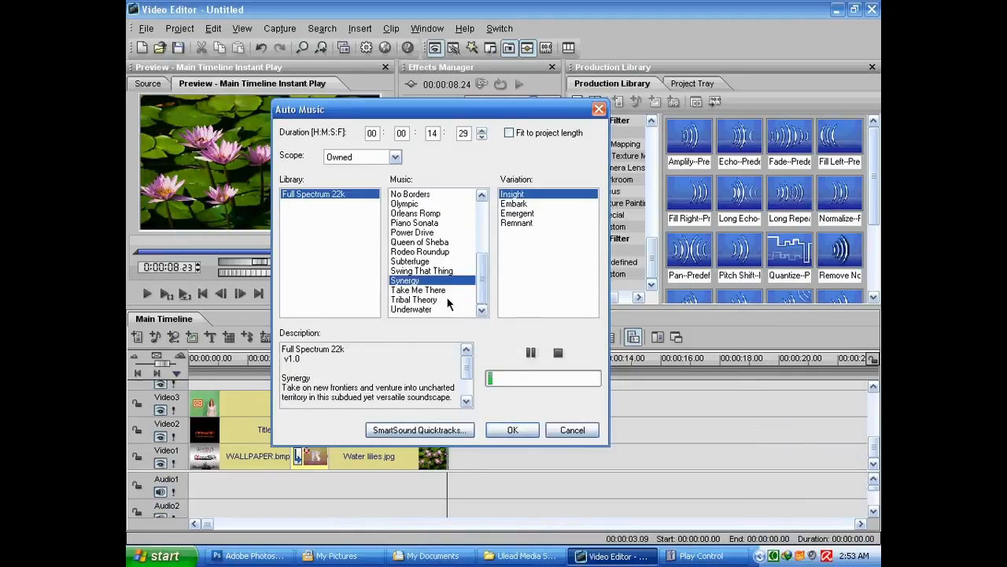
Audition the Take Me There and Tribal Theory tracks across several variations
key("Down")
left_click(531, 352)
left_click(511, 204)
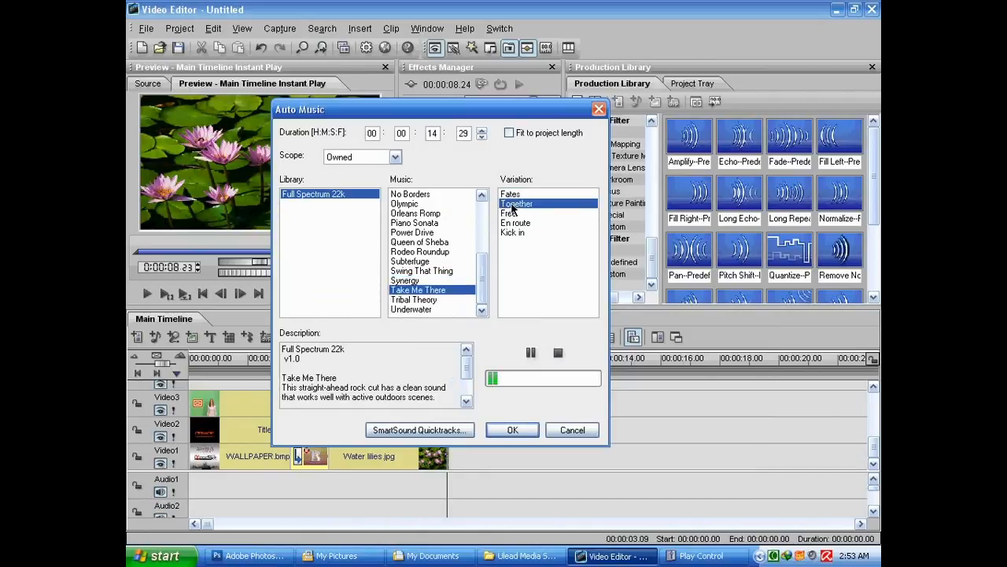
left_click(531, 351)
left_click(432, 302)
left_click(531, 352)
left_click(512, 223)
left_click(532, 352)
left_click(418, 289)
left_click(530, 352)
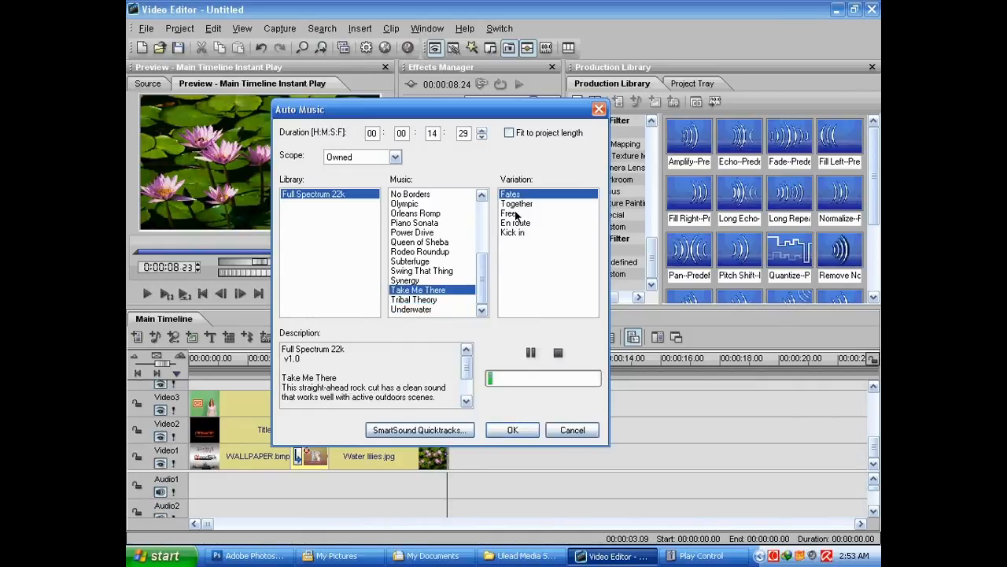
left_click(516, 203)
left_click(531, 354)
left_click(508, 213)
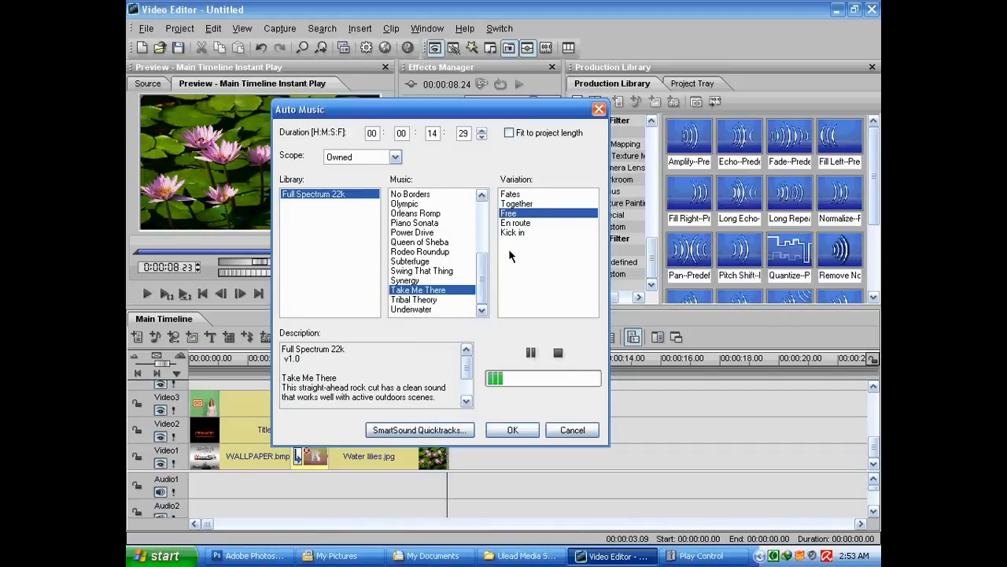
Audition the Swing That Thing, Rodeo Roundup and Queen of Sheba tracks
left_click(417, 271)
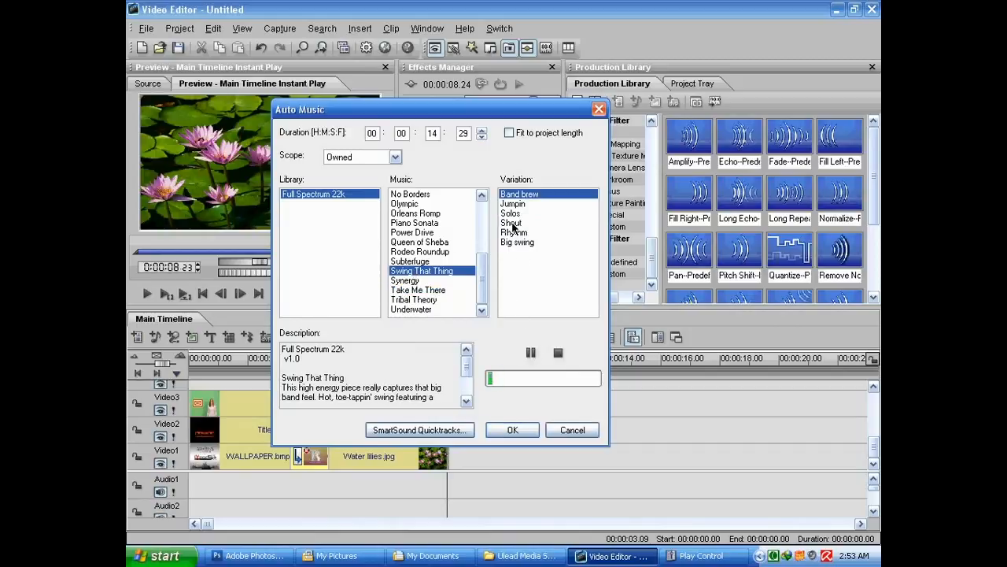
left_click(421, 252)
left_click(530, 352)
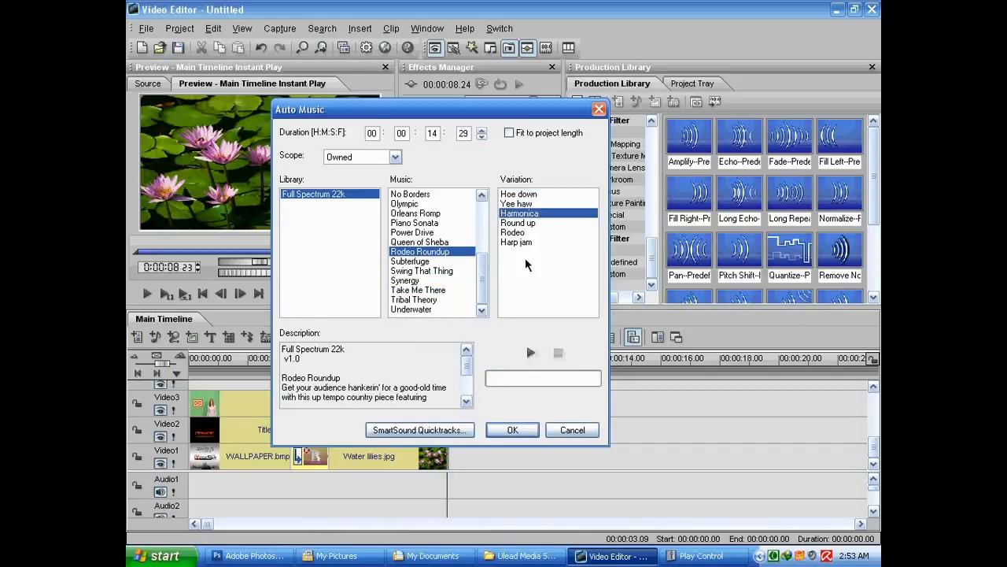
left_click(420, 241)
left_click(531, 350)
Choose the Power Drive track, fit it to the project length, and insert it as auto music
left_click(417, 232)
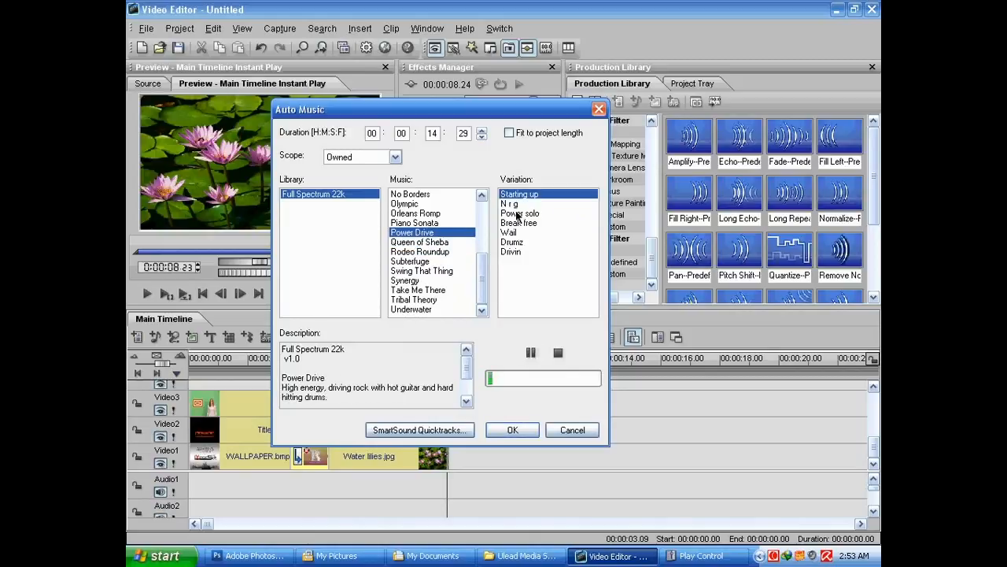
left_click(520, 214)
left_click(531, 353)
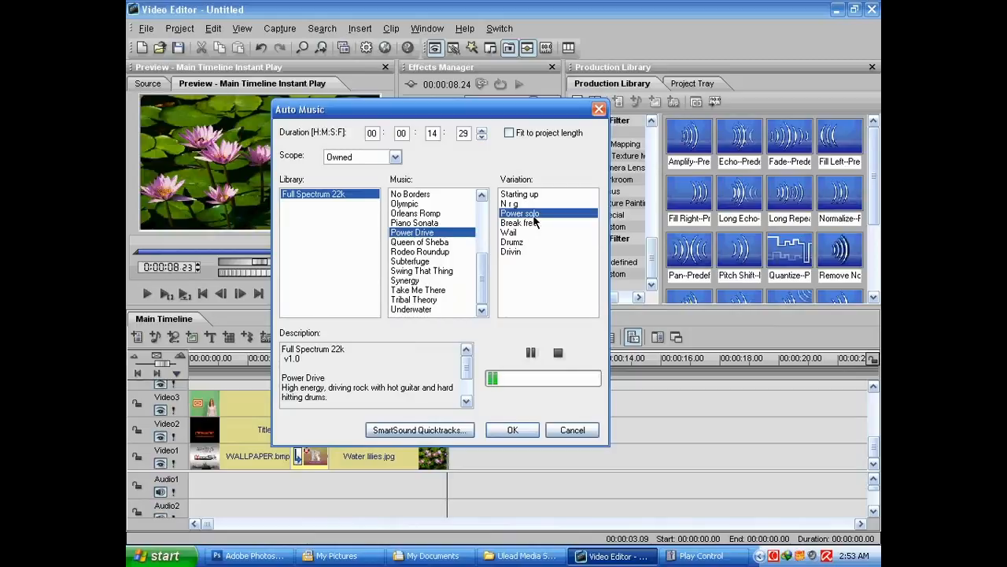
left_click(531, 353)
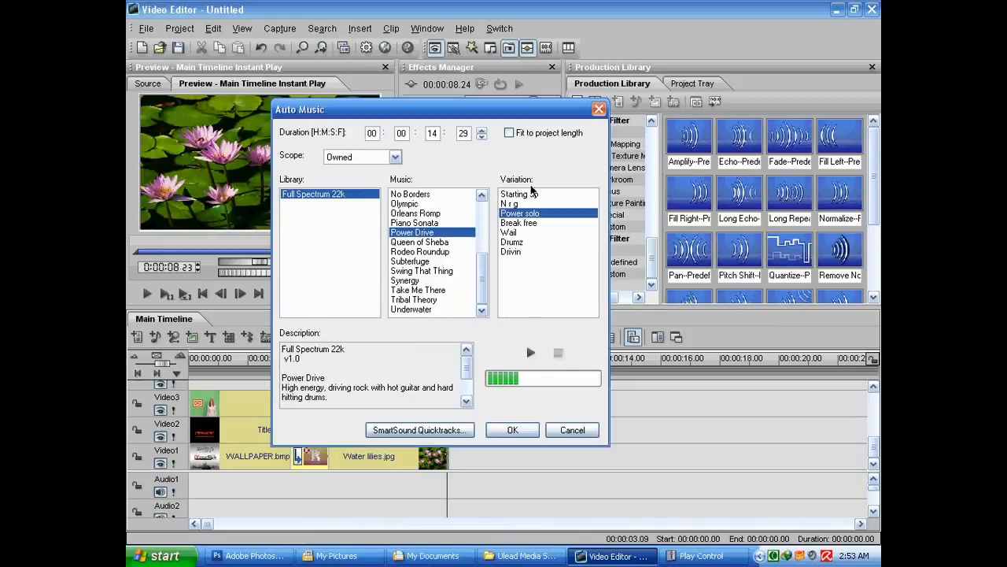
left_click(510, 133)
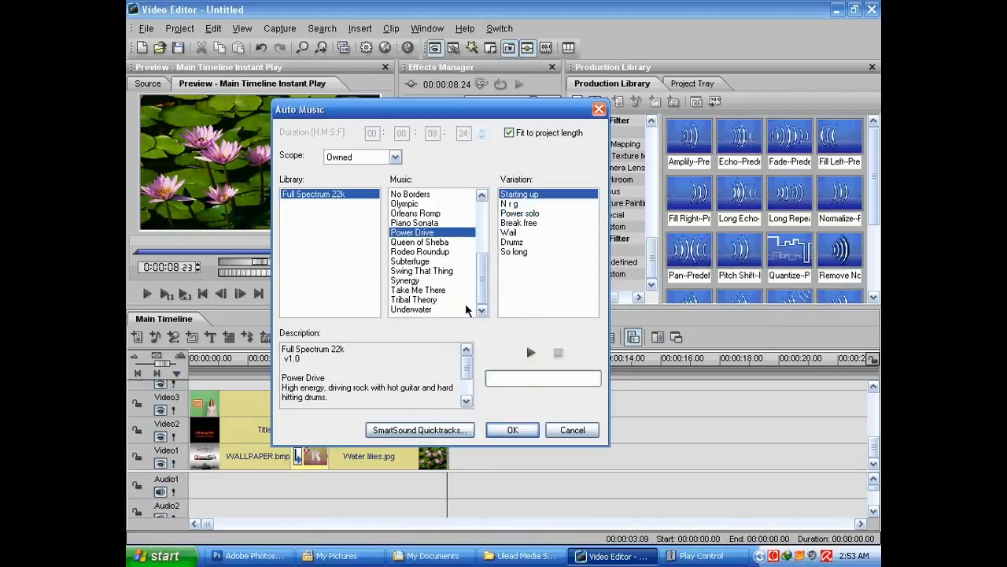
left_click_drag(490, 103, 582, 82)
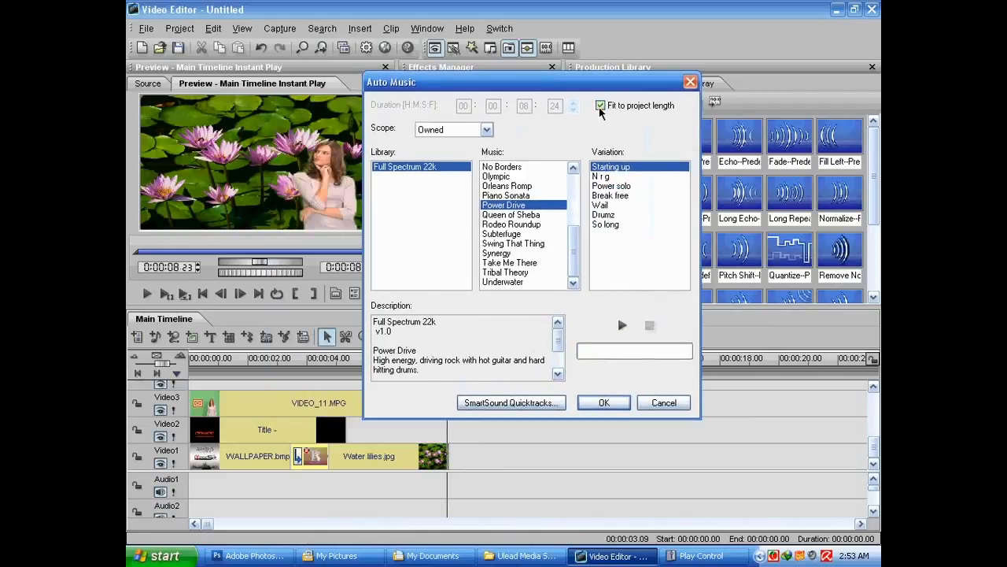
left_click(603, 403)
Place the music clip at the start of the Audio1 track and play the timeline from the beginning
left_click_drag(370, 480, 197, 496)
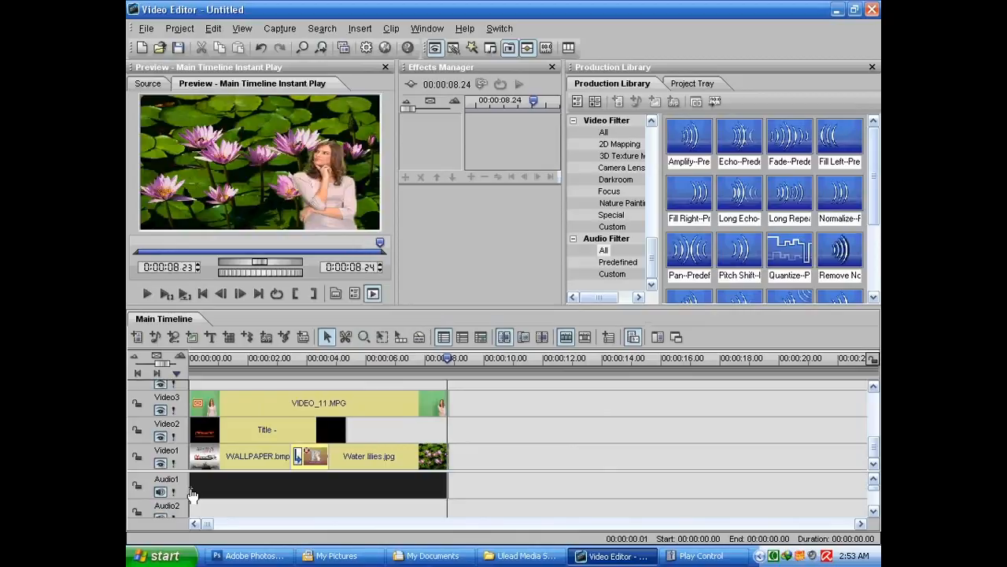
left_click(193, 494)
left_click_drag(190, 358, 202, 364)
left_click(147, 293)
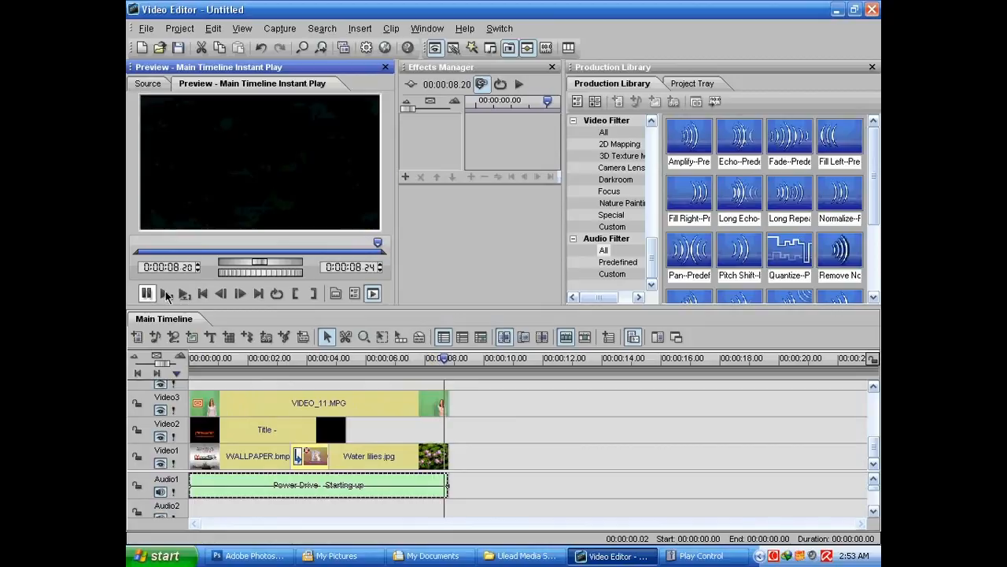
Render the timeline to an MPEG video file named ExtremeSoft__Title in My Pictures
left_click(344, 50)
left_click(501, 292)
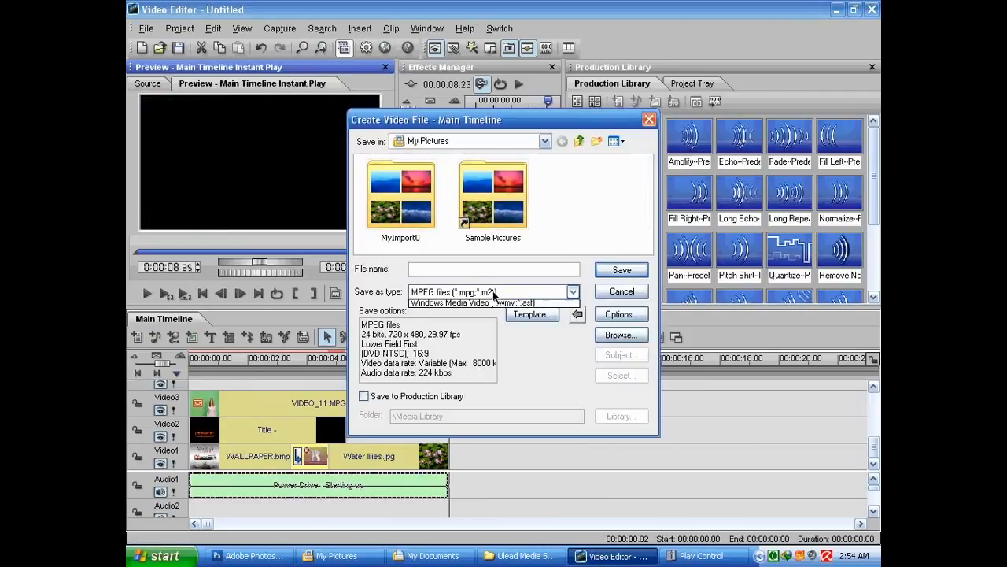
left_click(481, 356)
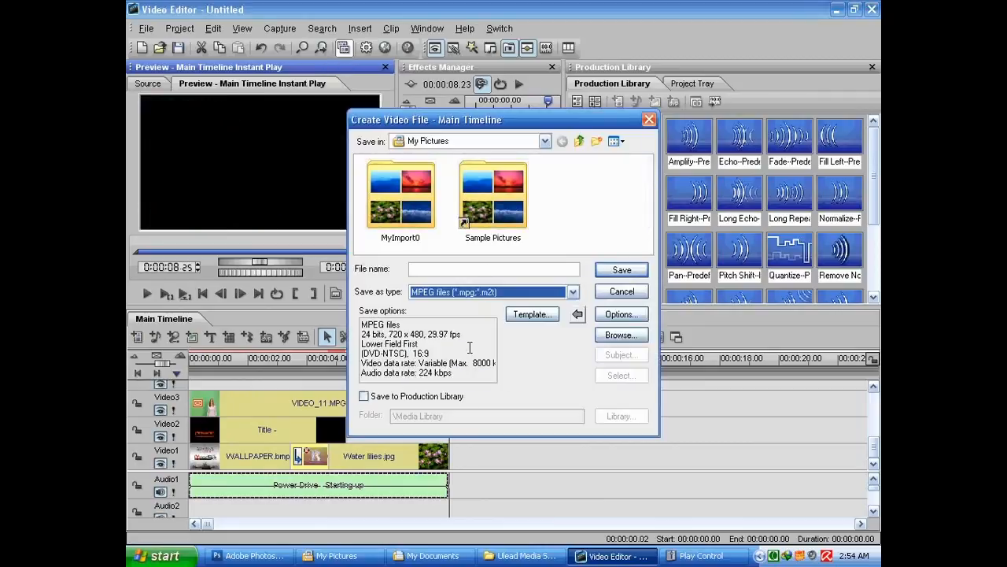
left_click(469, 270)
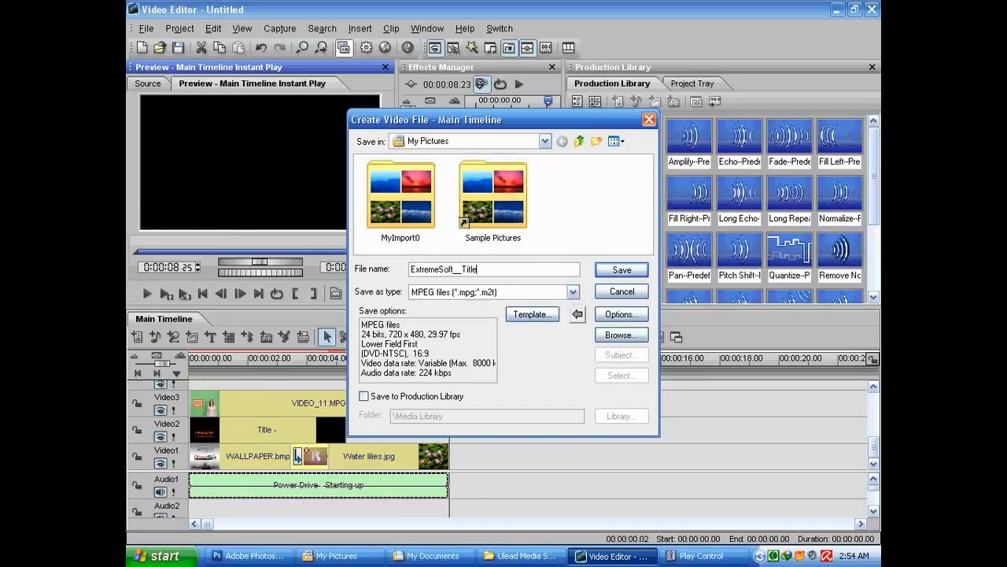
left_click(620, 269)
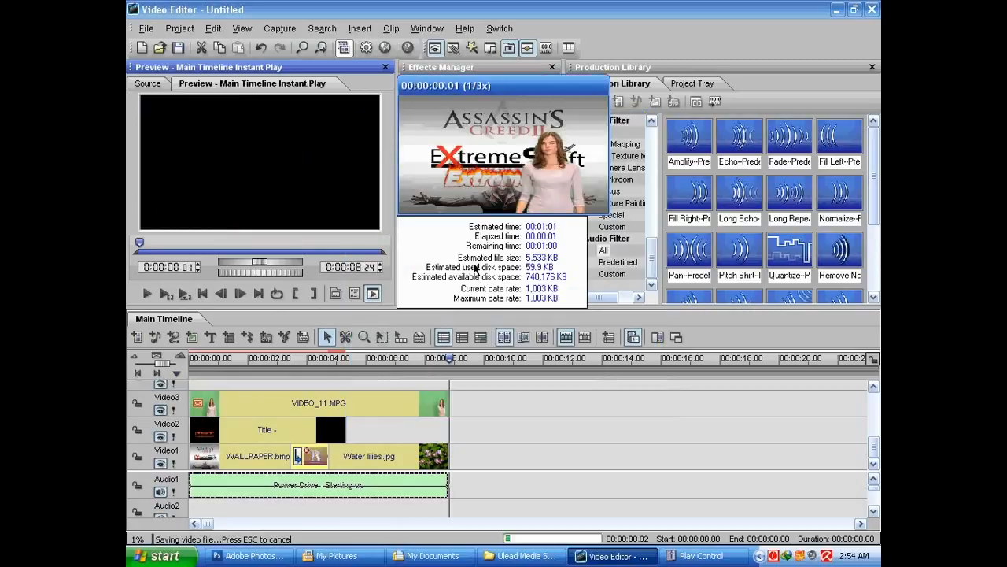